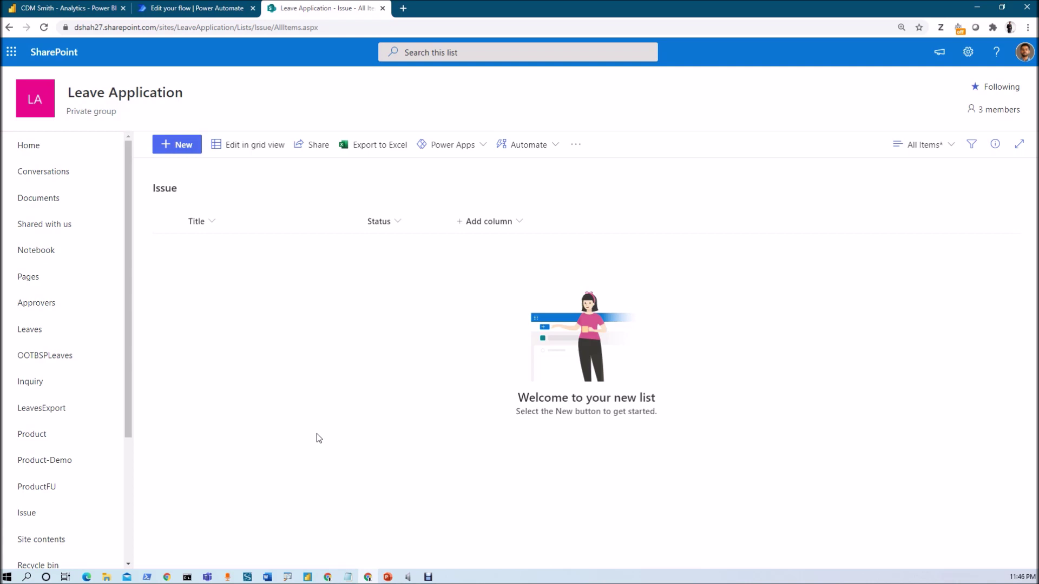
- Return to the existing Wait Until alternative flow and review its Delay and Get item loop steps
left_click(203, 9)
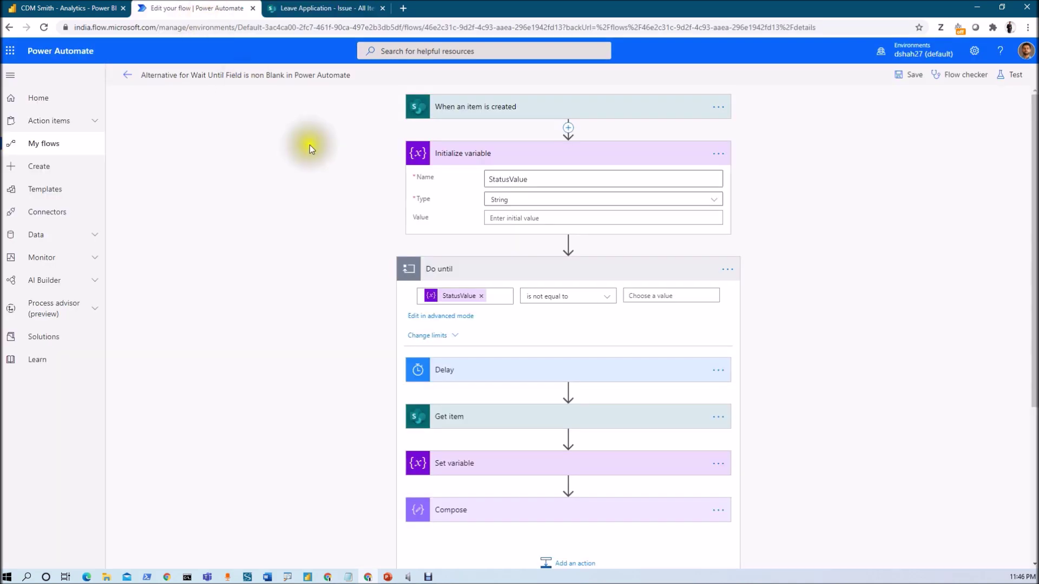
left_click(516, 379)
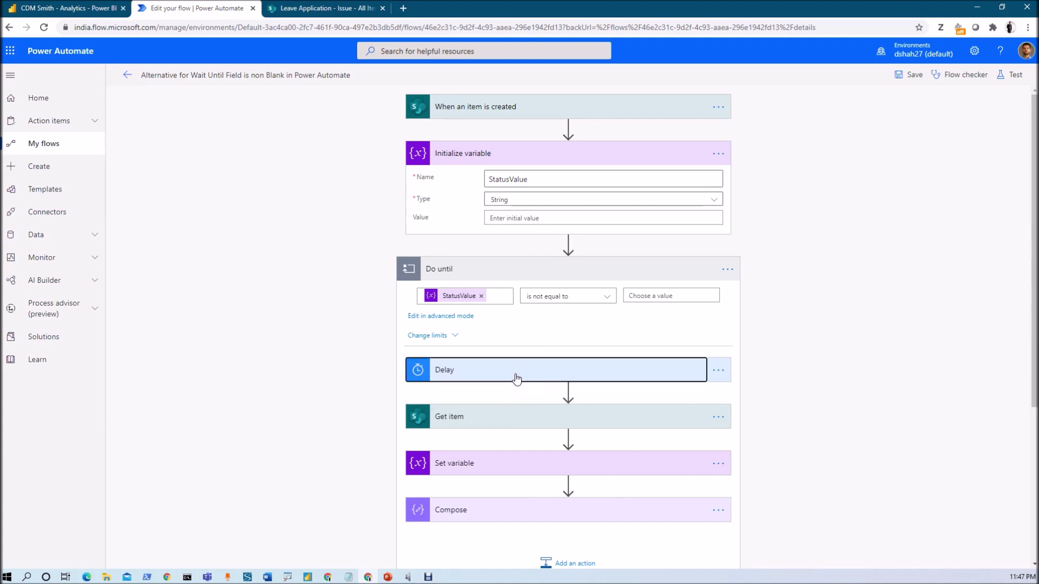
left_click(517, 379)
left_click(506, 428)
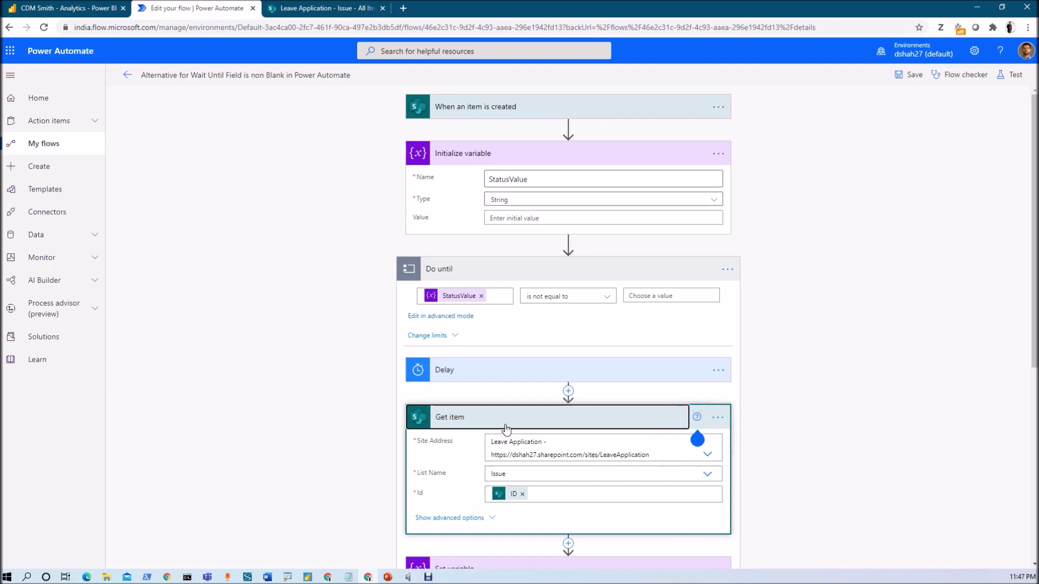
left_click(505, 427)
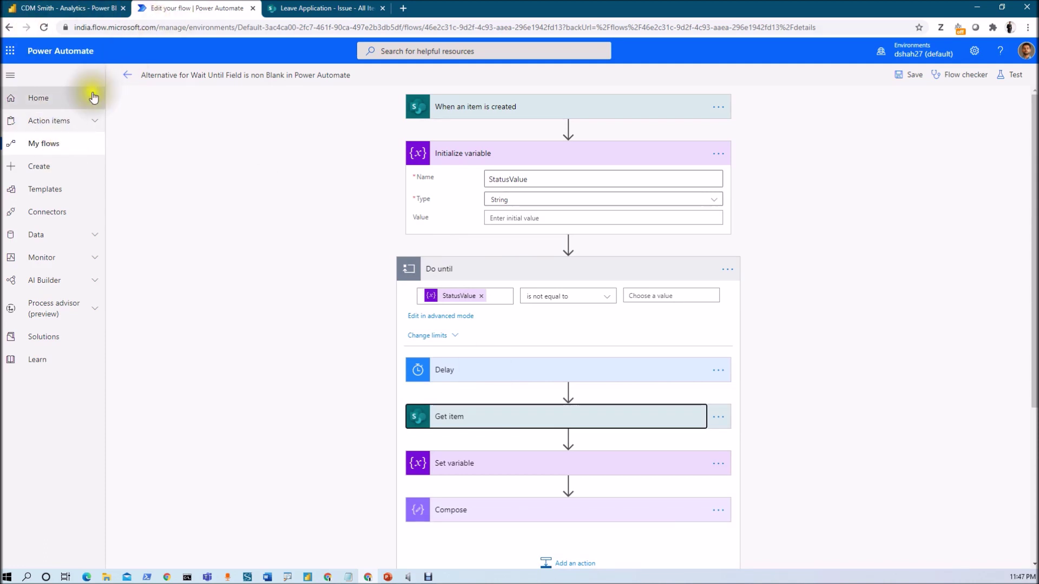
- Open the Power Automate home page in a new tab and go to My flows
right_click(51, 107)
left_click(70, 112)
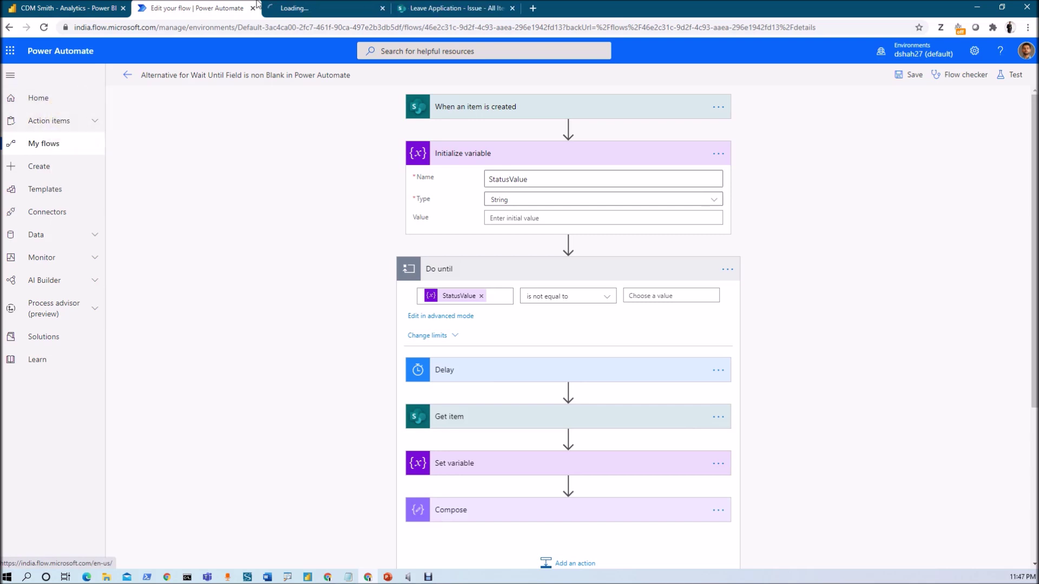
left_click(292, 9)
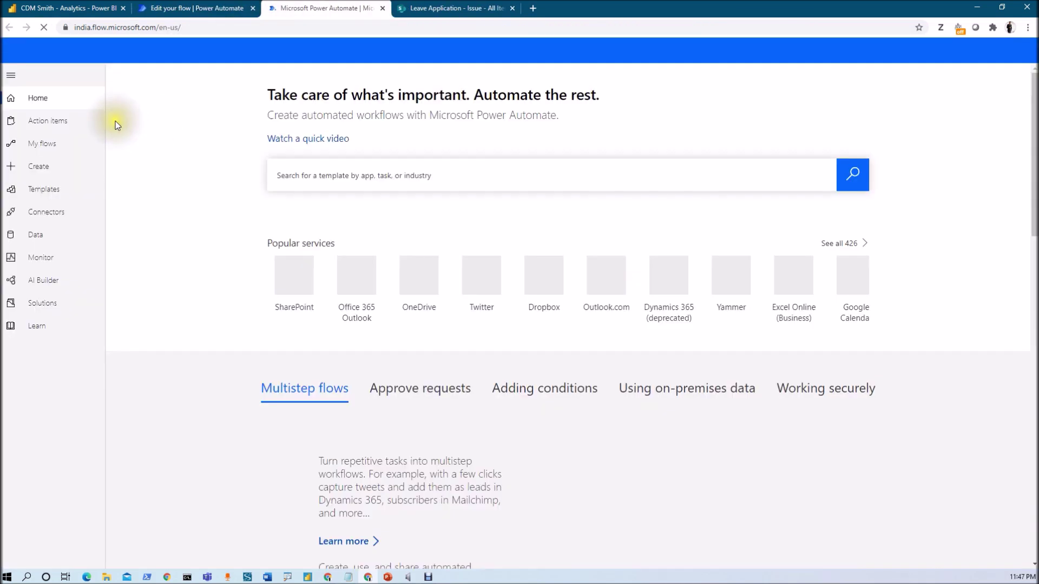
left_click(39, 166)
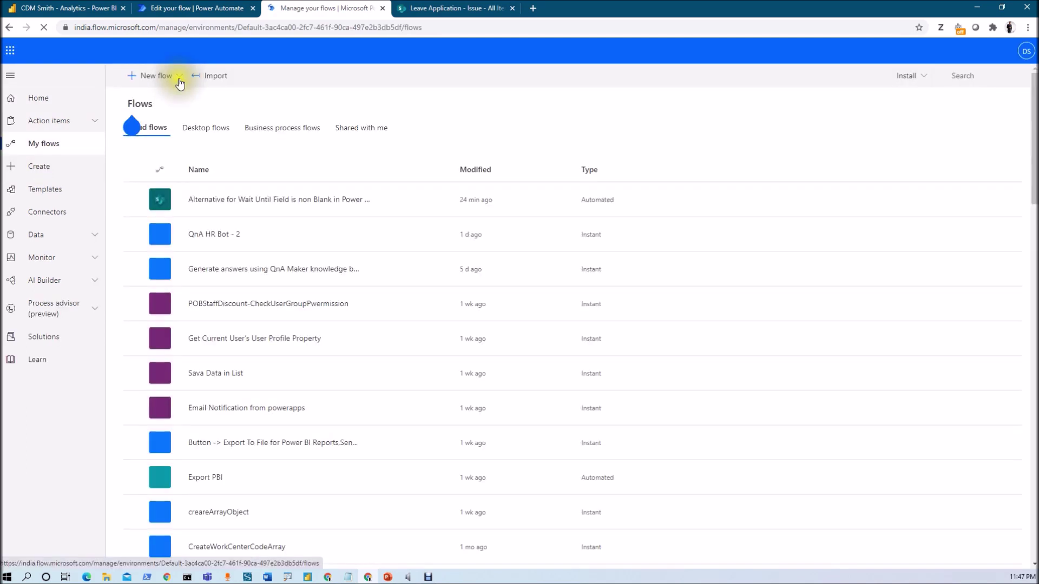
- Create an automated cloud flow triggered by SharePoint 'When an item is created'
left_click(178, 79)
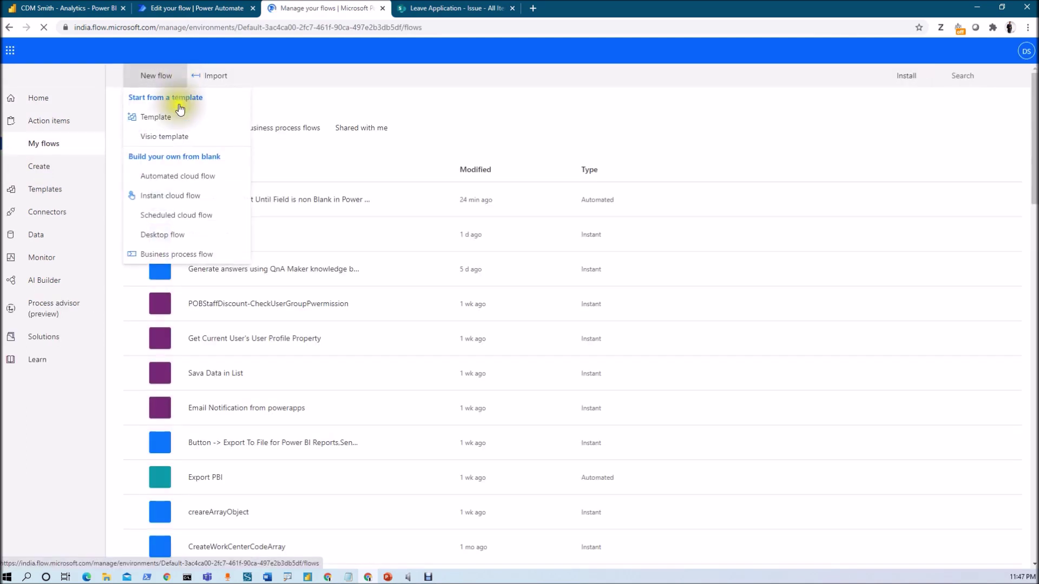
left_click(187, 183)
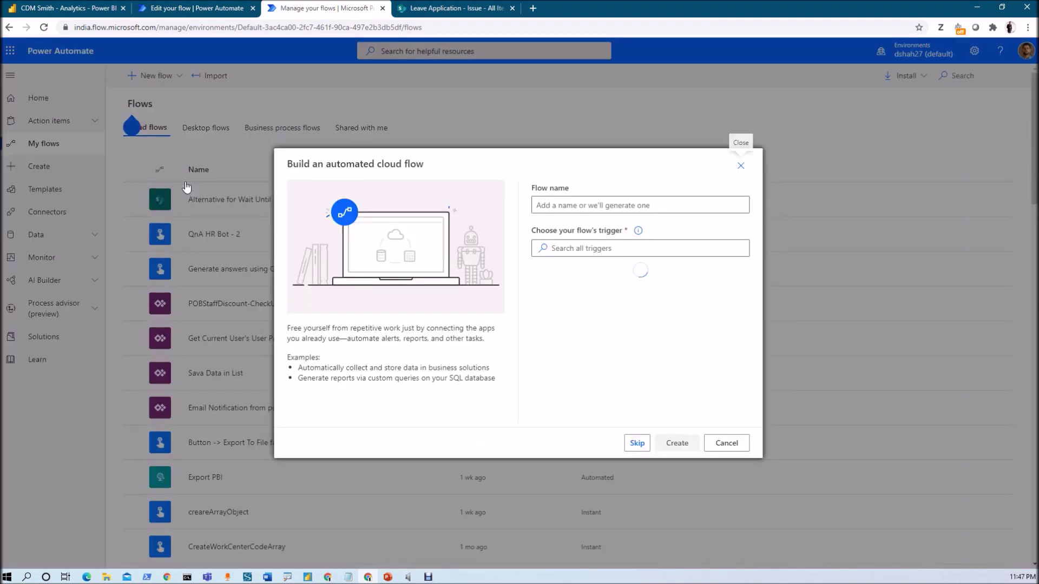
left_click(566, 204)
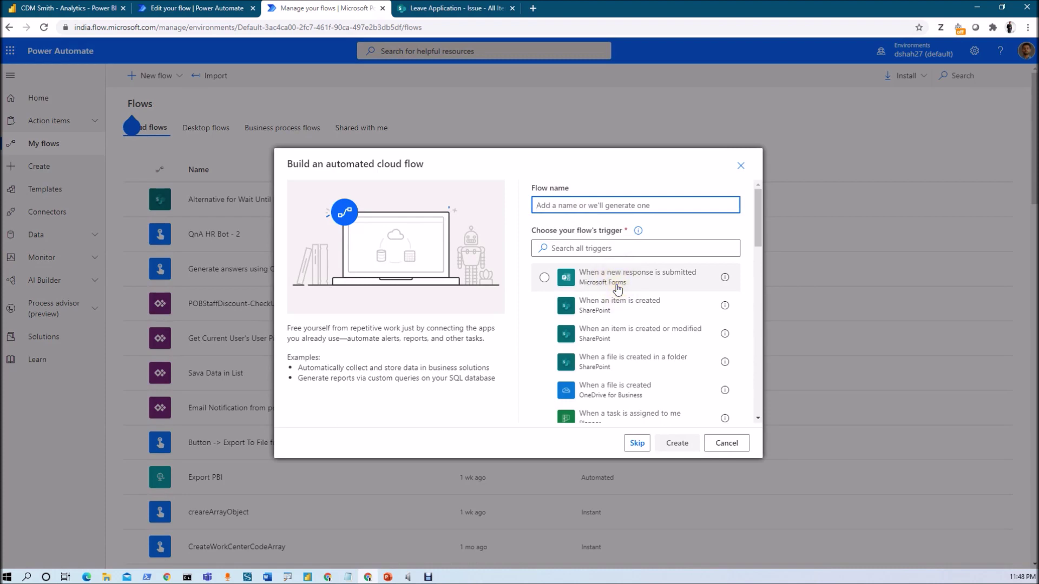
left_click(611, 315)
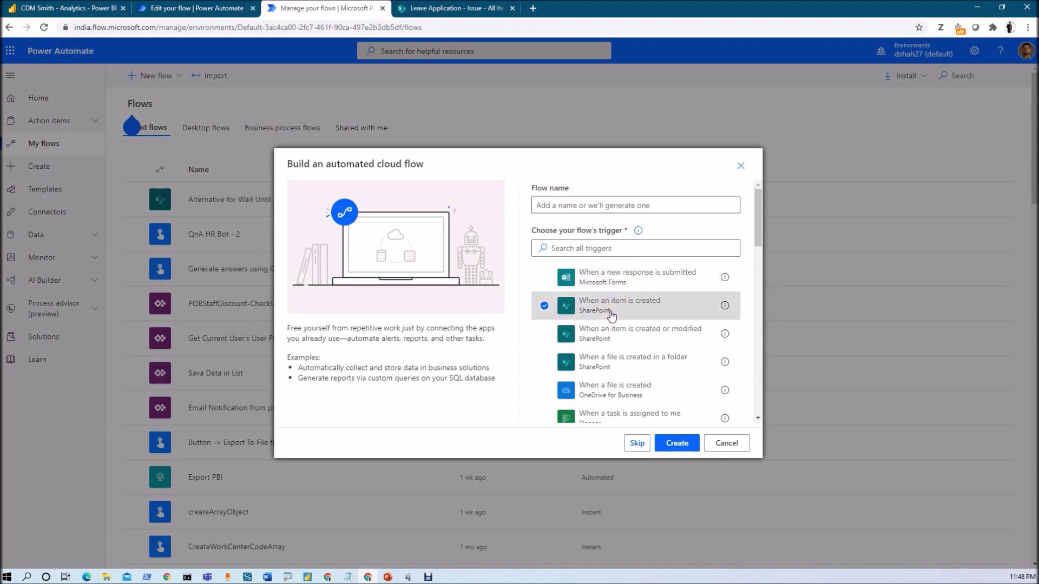
left_click(676, 442)
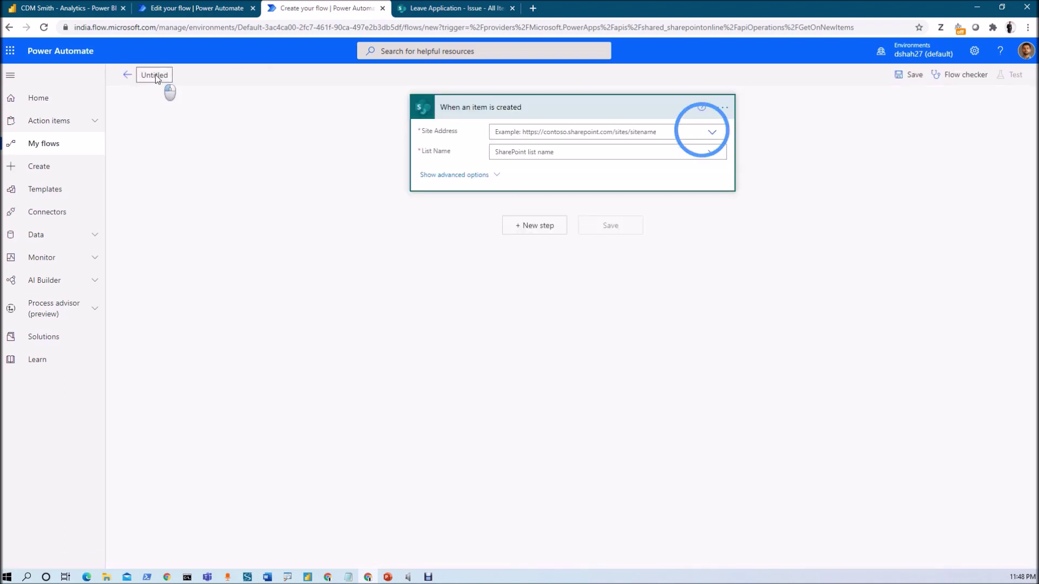
- Name the flow 'Wait Until' and set the trigger's site address to Leave Application
type("Wa")
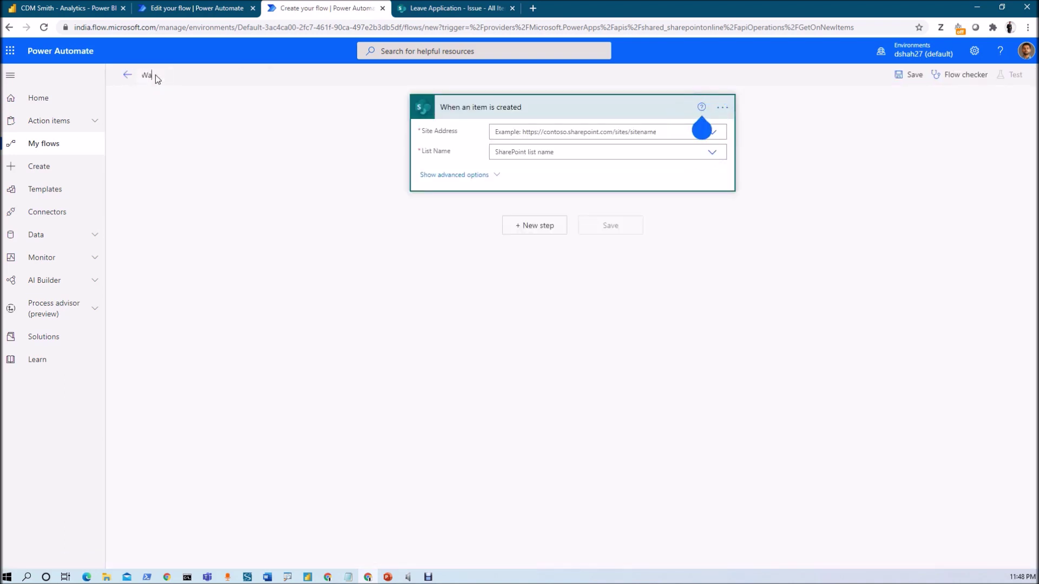
type("lt U")
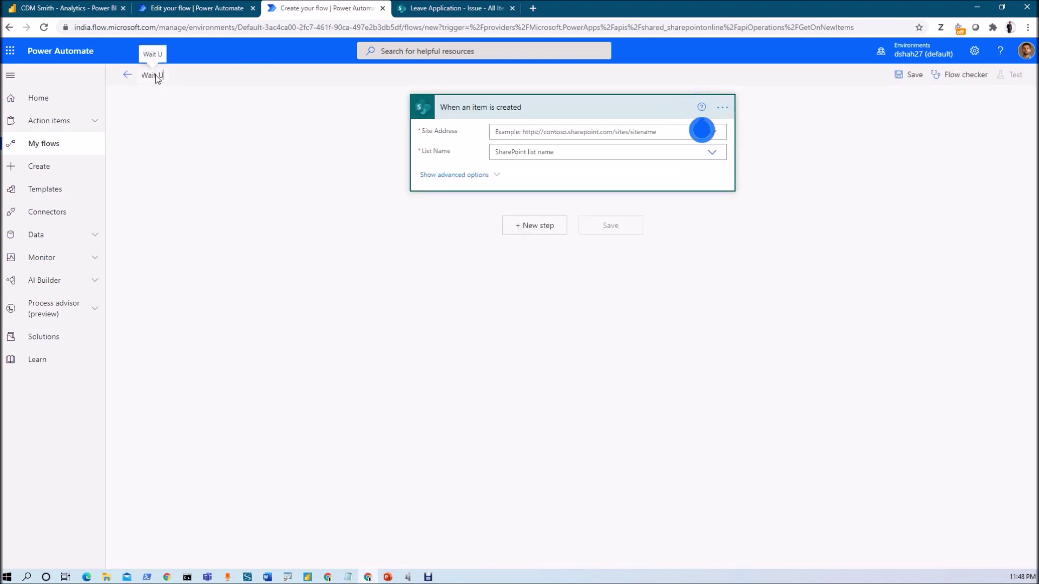
type("ntil")
left_click(518, 134)
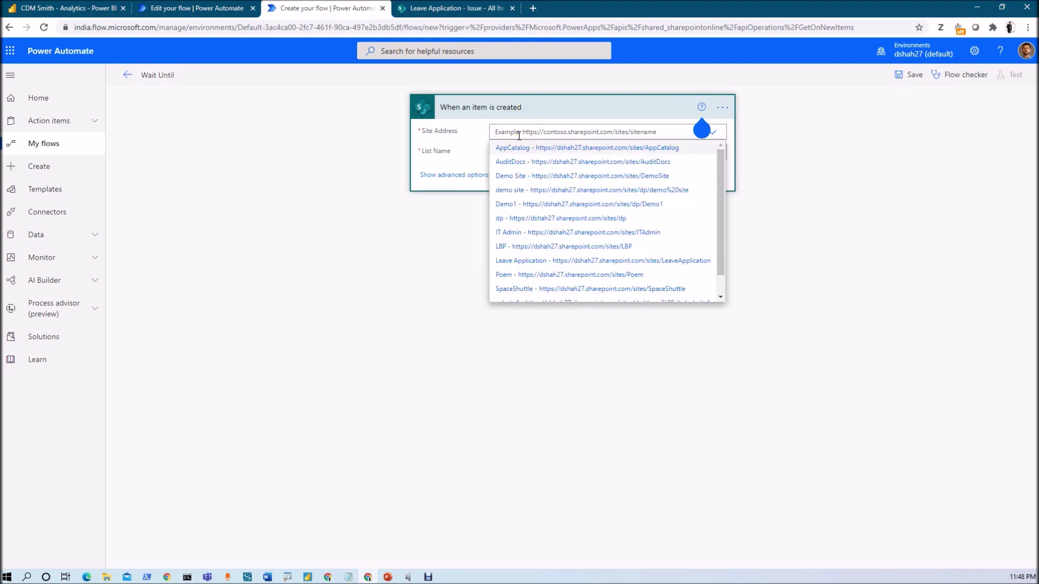
left_click(577, 262)
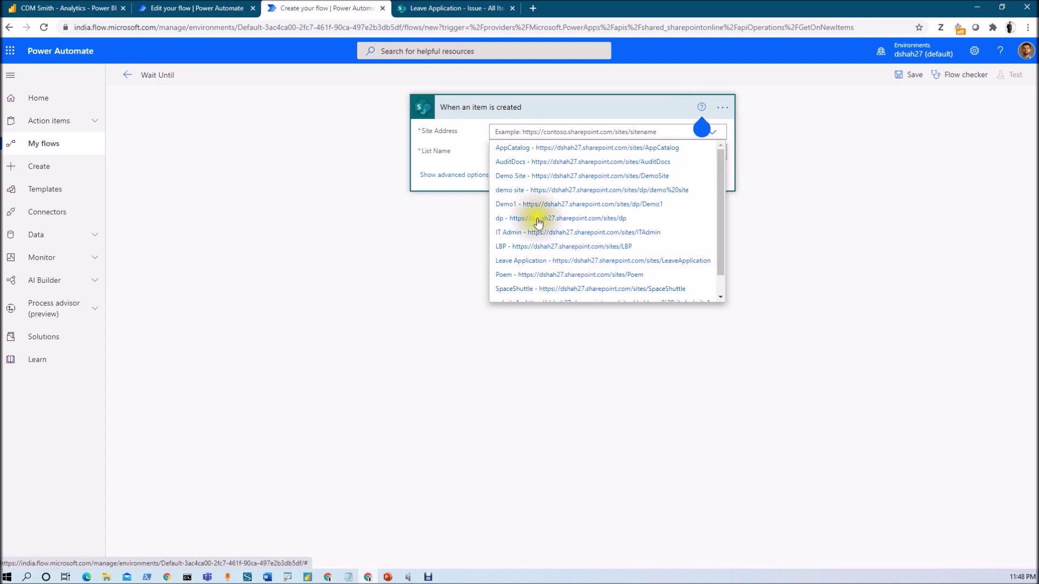
left_click(446, 9)
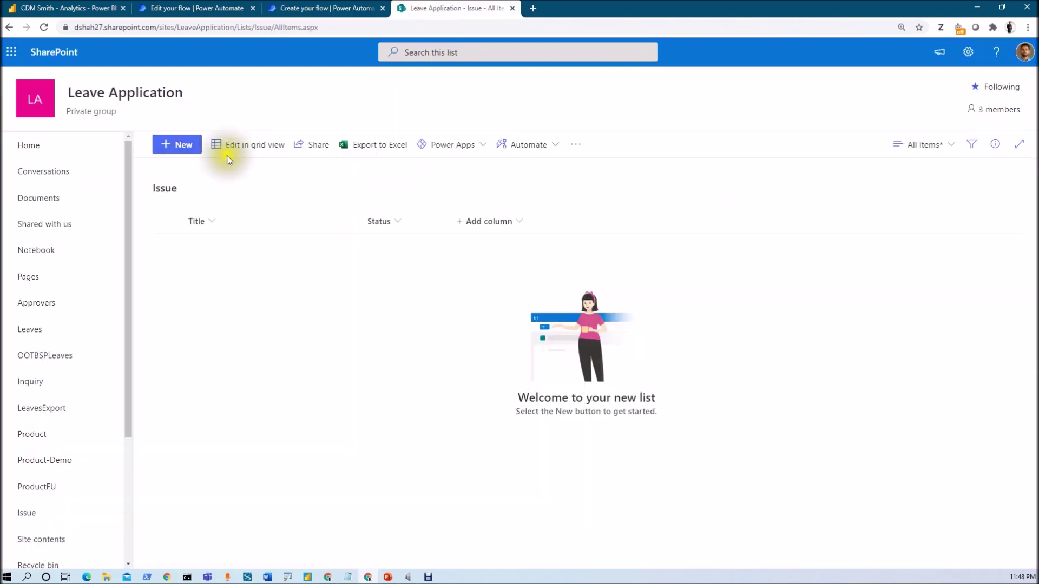
left_click(327, 6)
left_click(528, 237)
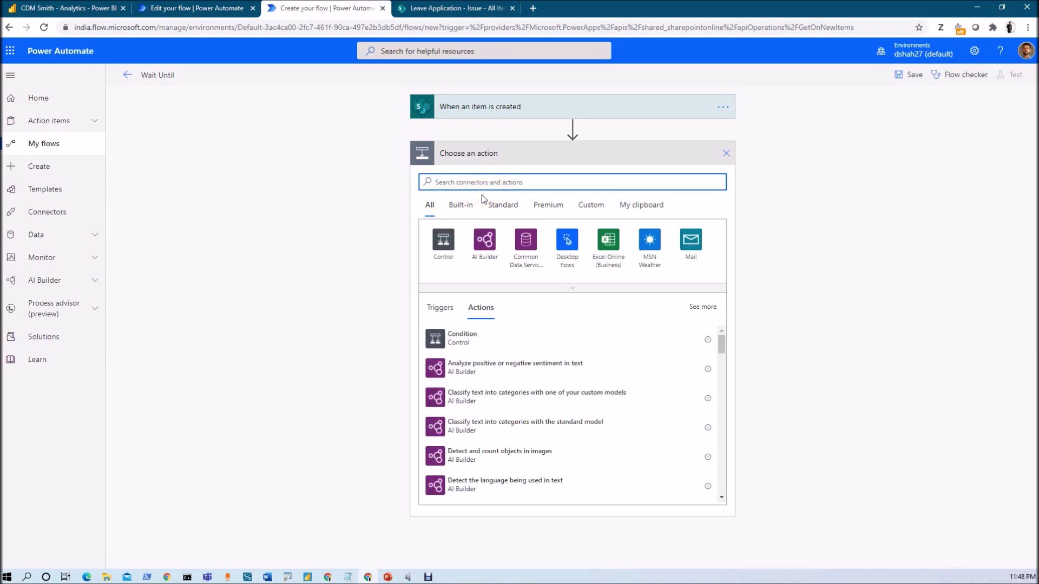
- Initialize a String variable named Status set to the new item's Status Value
type("initial")
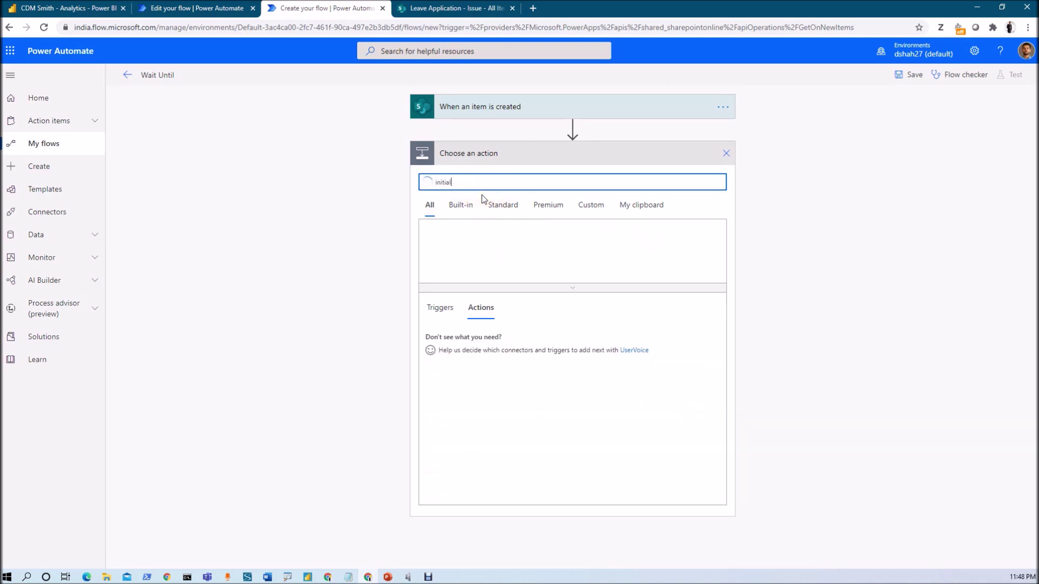
left_click(484, 374)
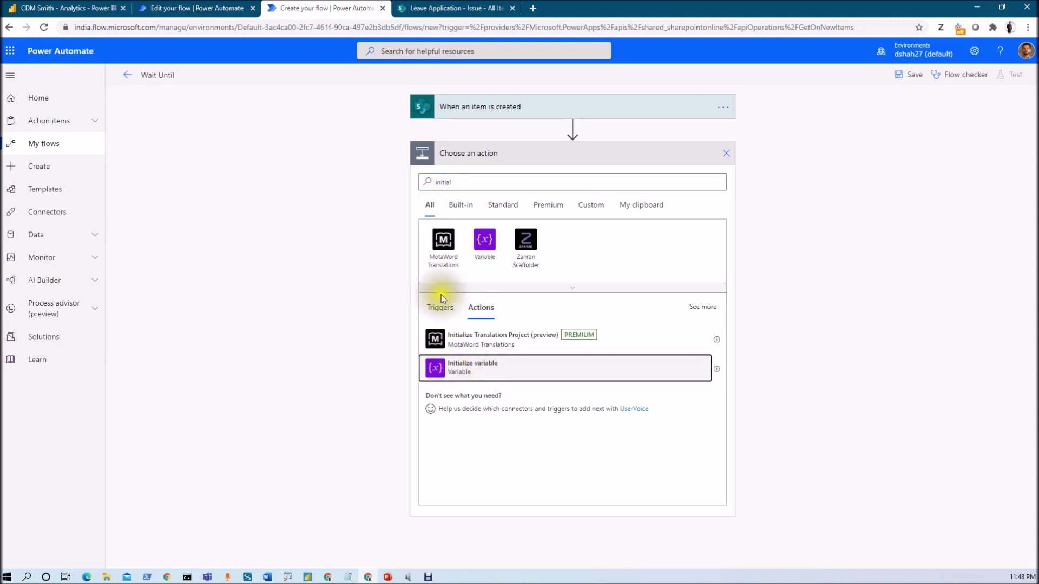
left_click(512, 180)
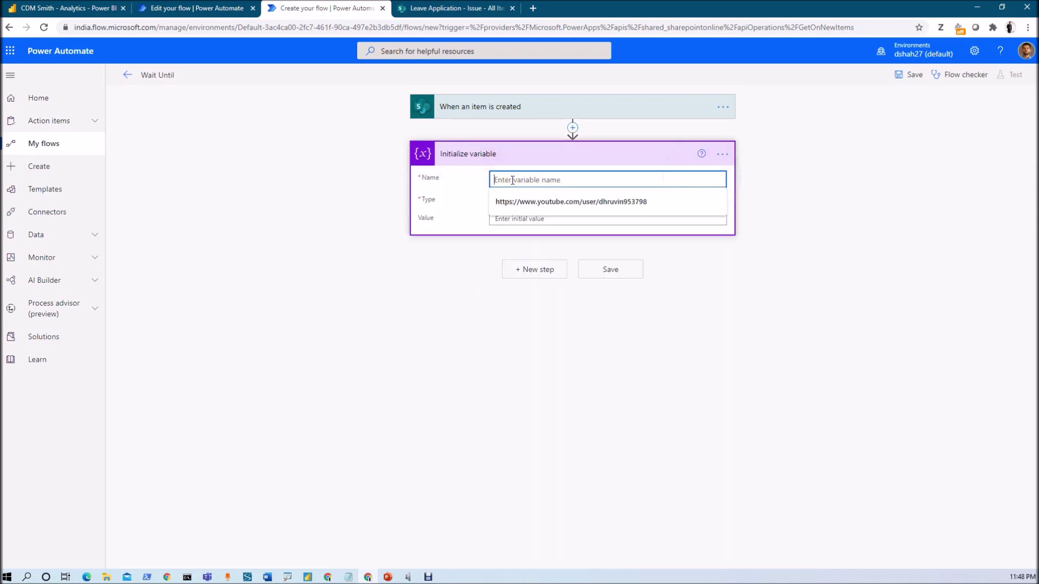
type("Status")
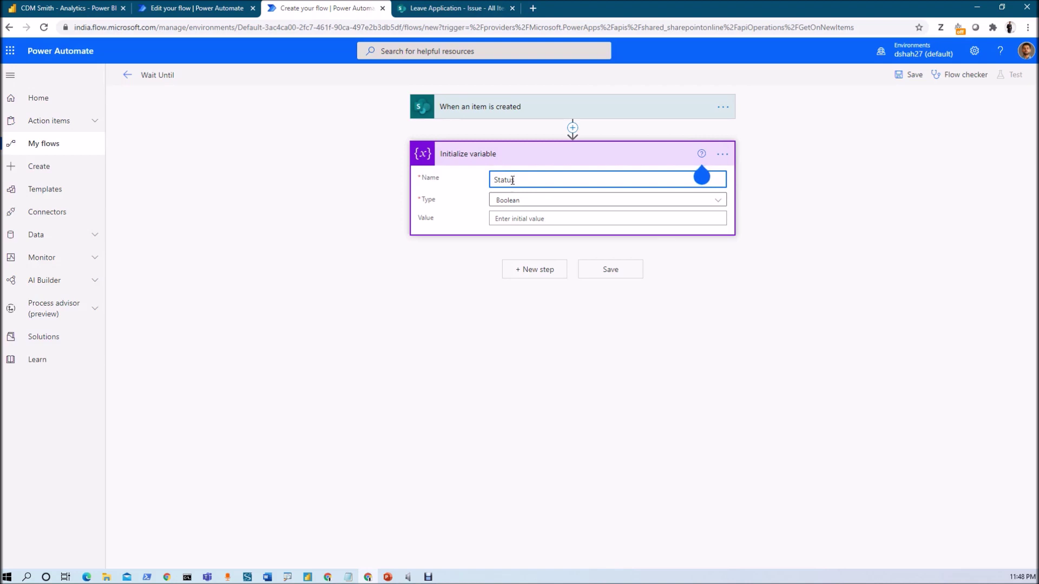
left_click(511, 201)
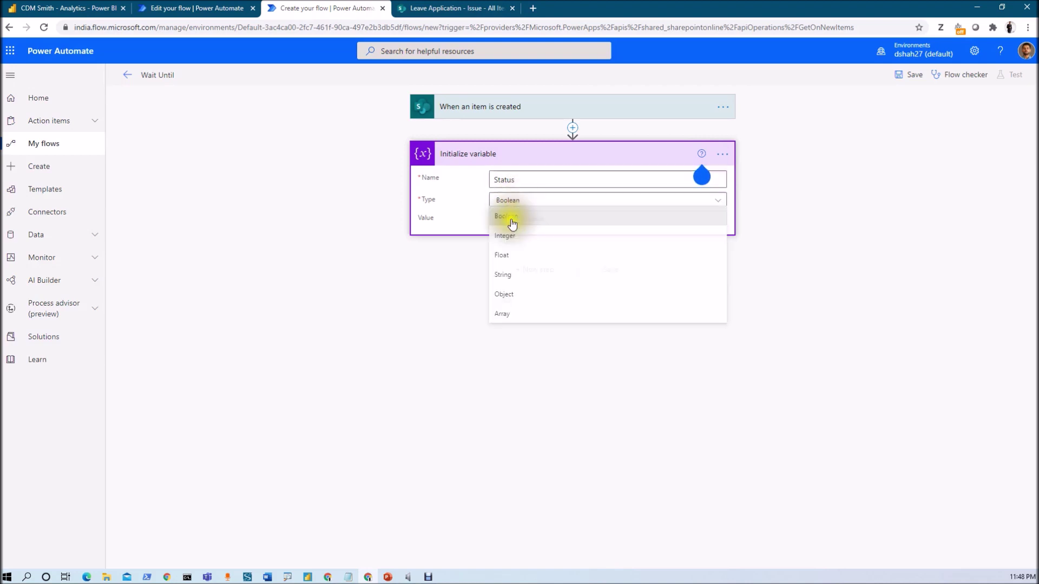
left_click(513, 282)
left_click(493, 219)
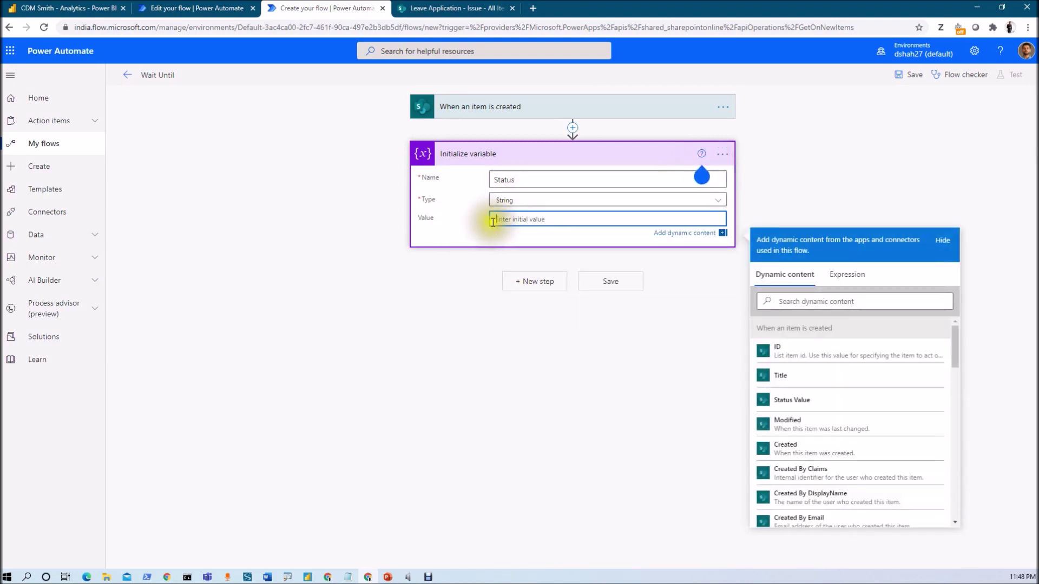
left_click(812, 300)
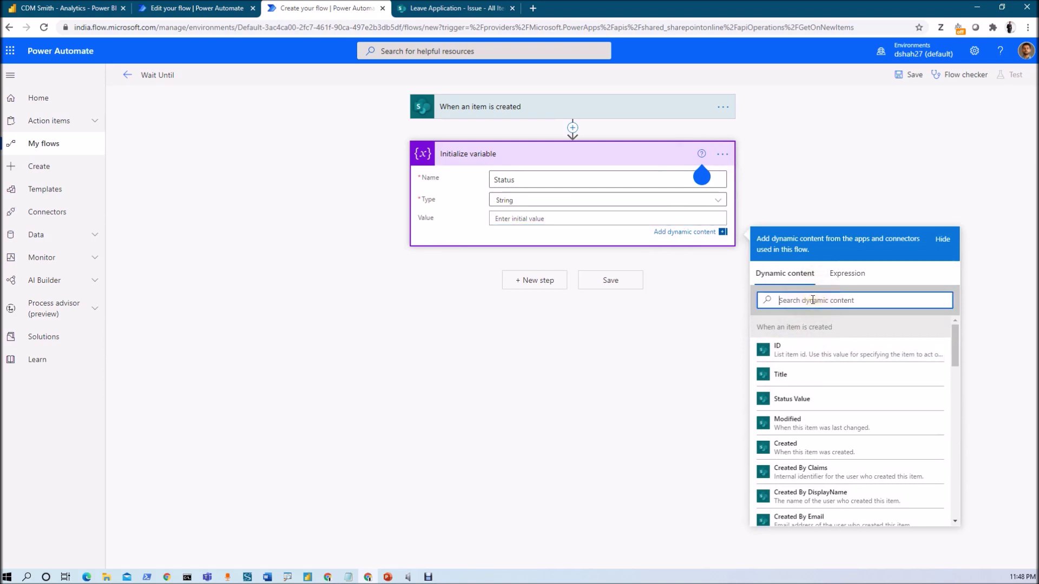
type("stat")
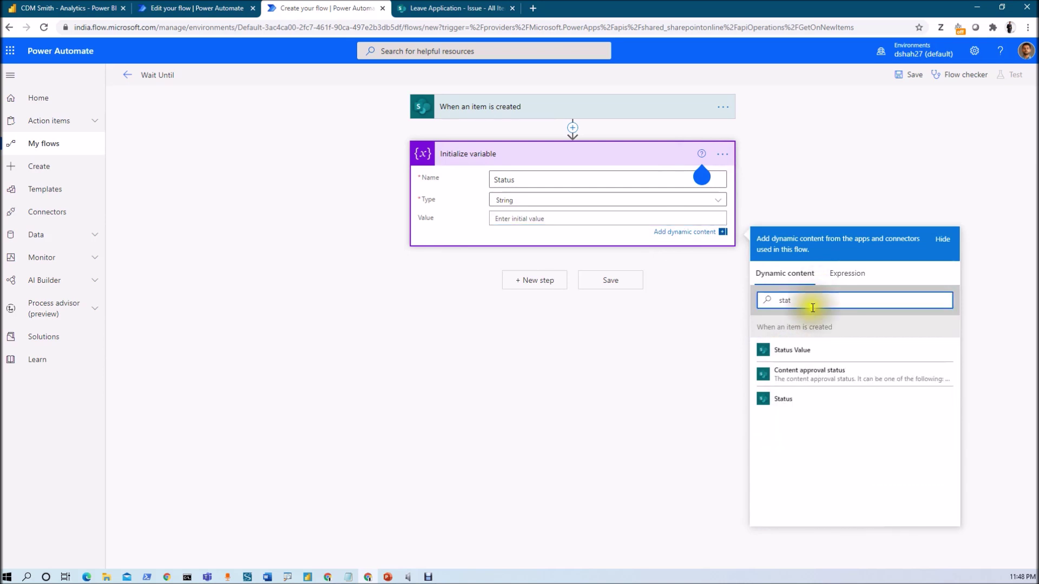
left_click(793, 350)
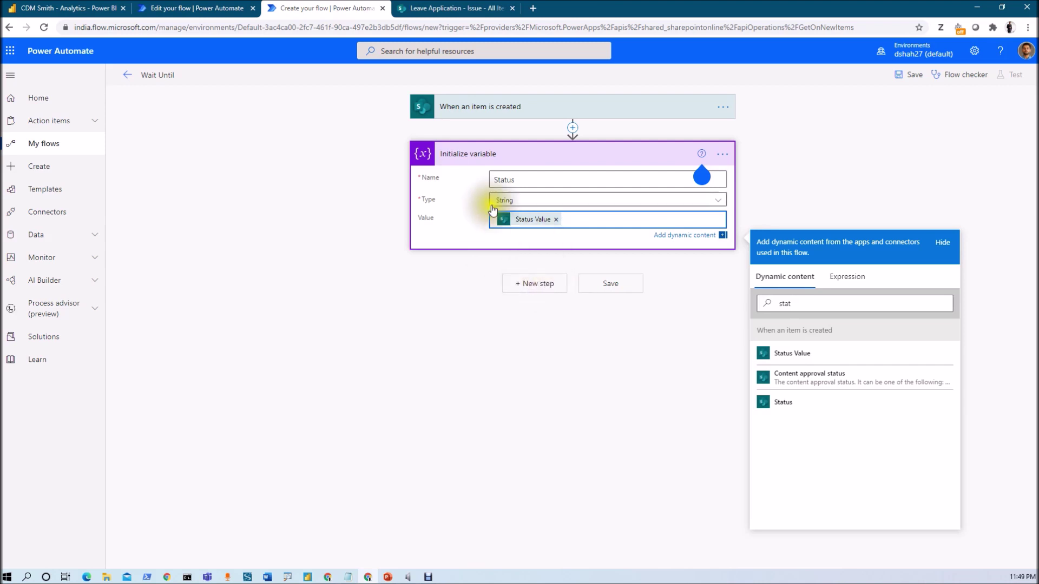
left_click(529, 291)
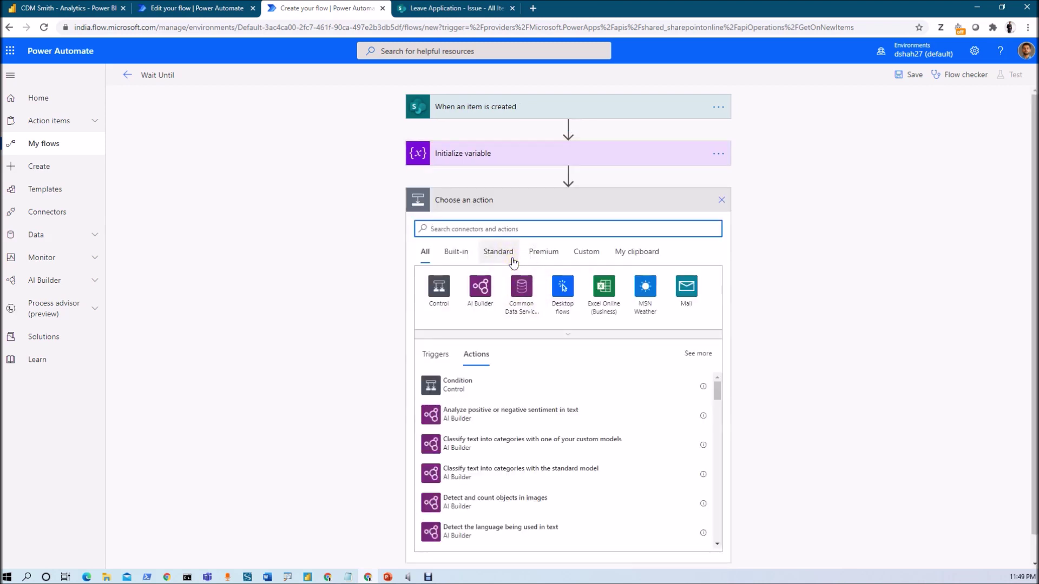
- Add a Do until loop whose condition compares the Status variable
type("do")
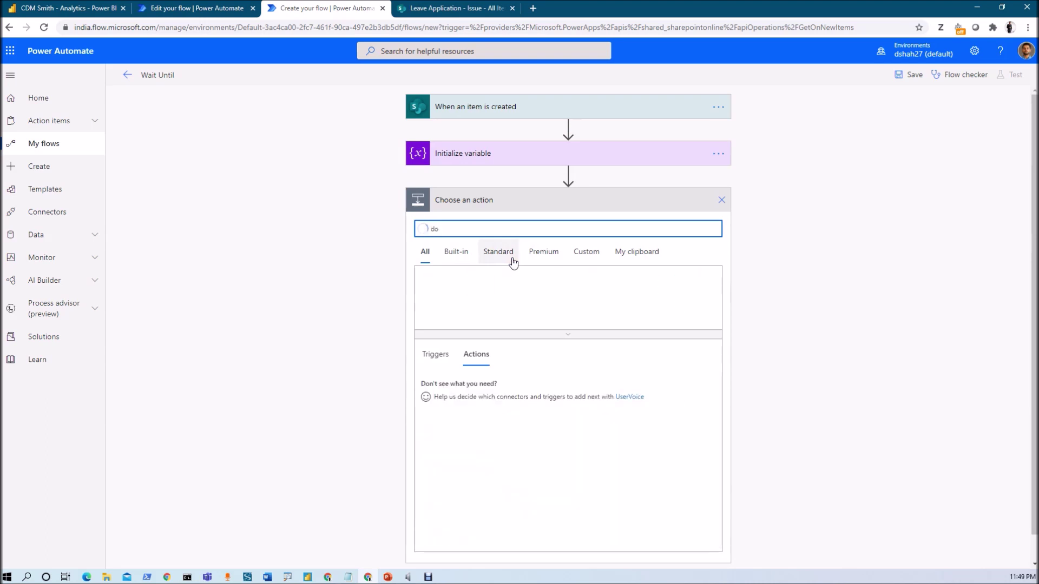
type(" unti")
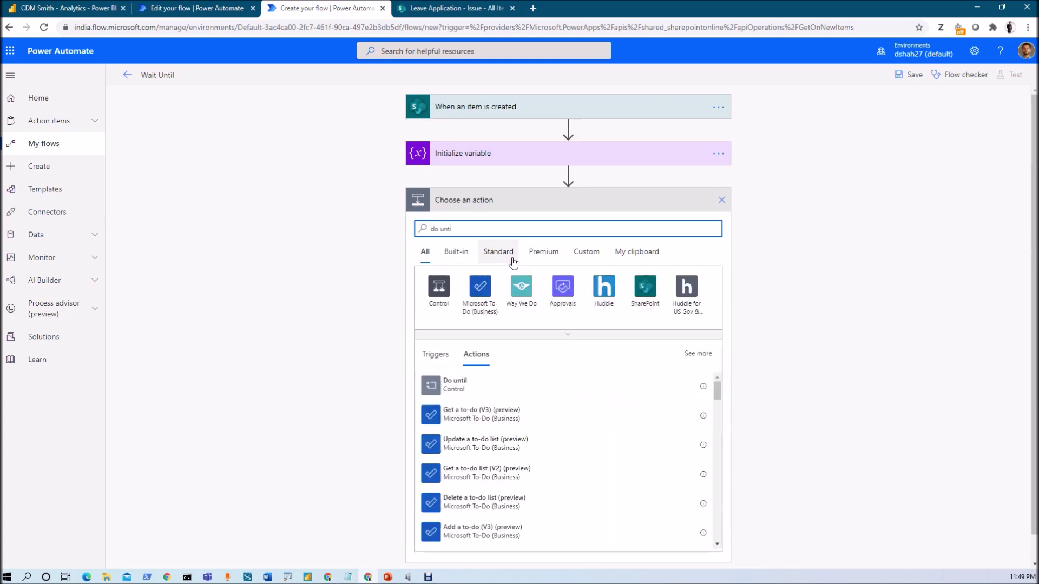
left_click(460, 385)
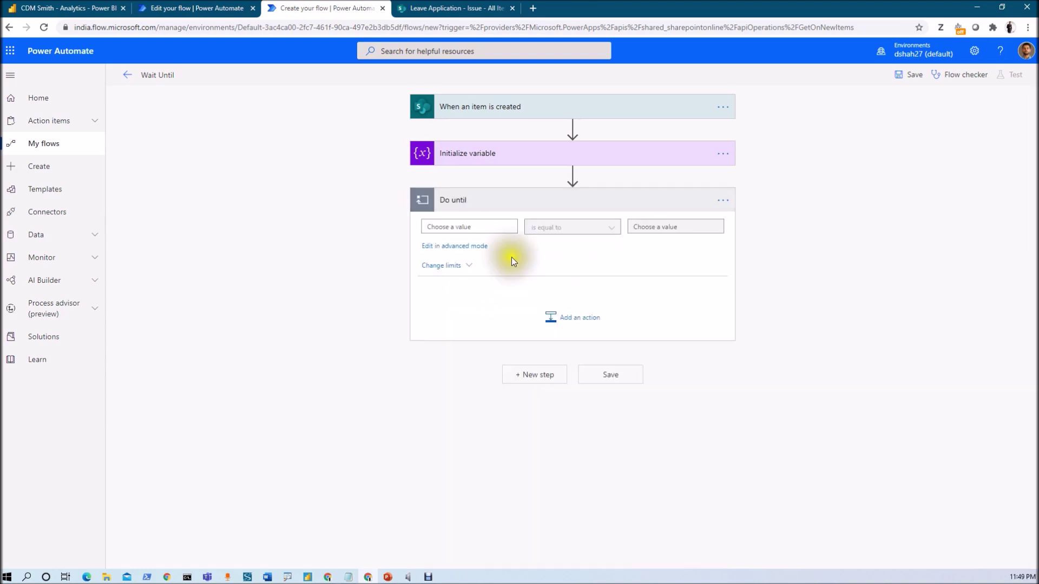
left_click(448, 230)
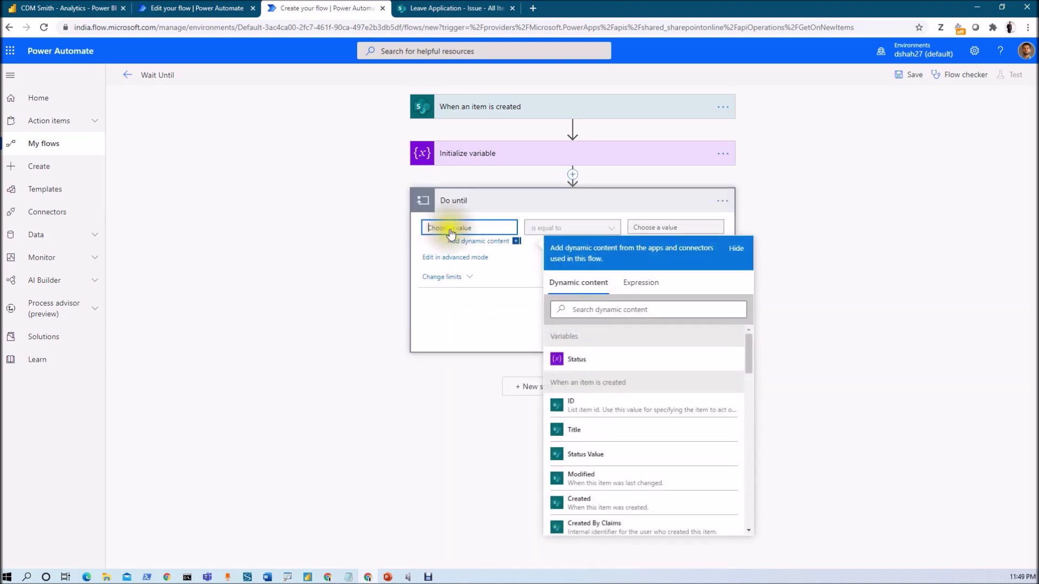
left_click(588, 368)
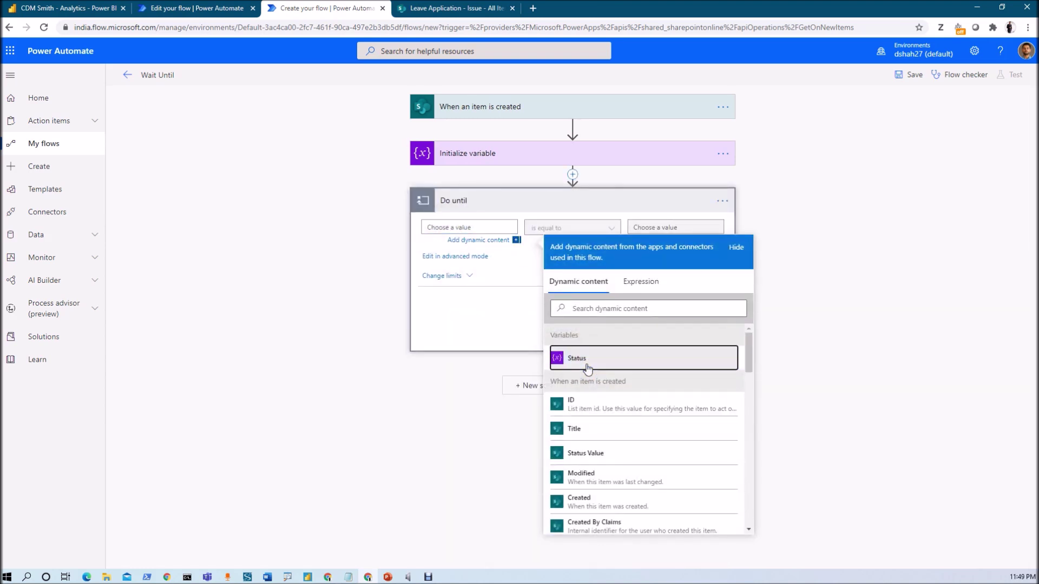
left_click(551, 231)
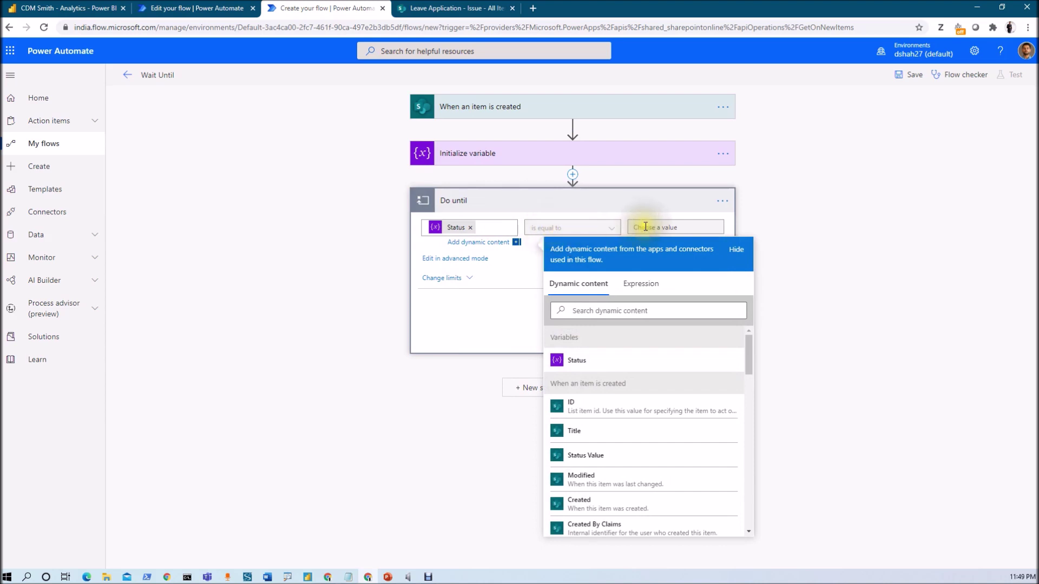
left_click(516, 265)
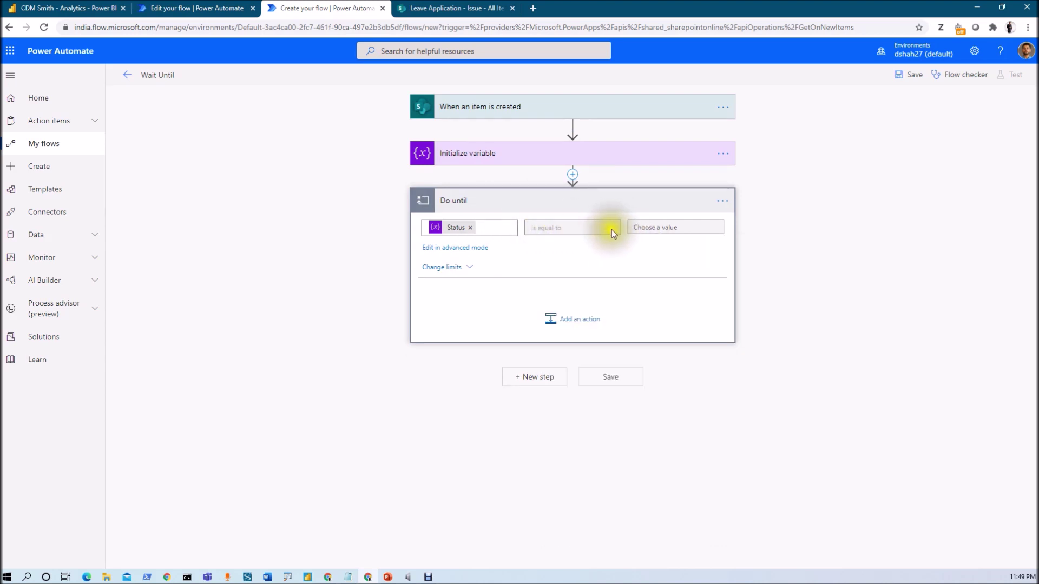
- Wrap the loop condition in not() so it repeats until Status is not empty
left_click(458, 248)
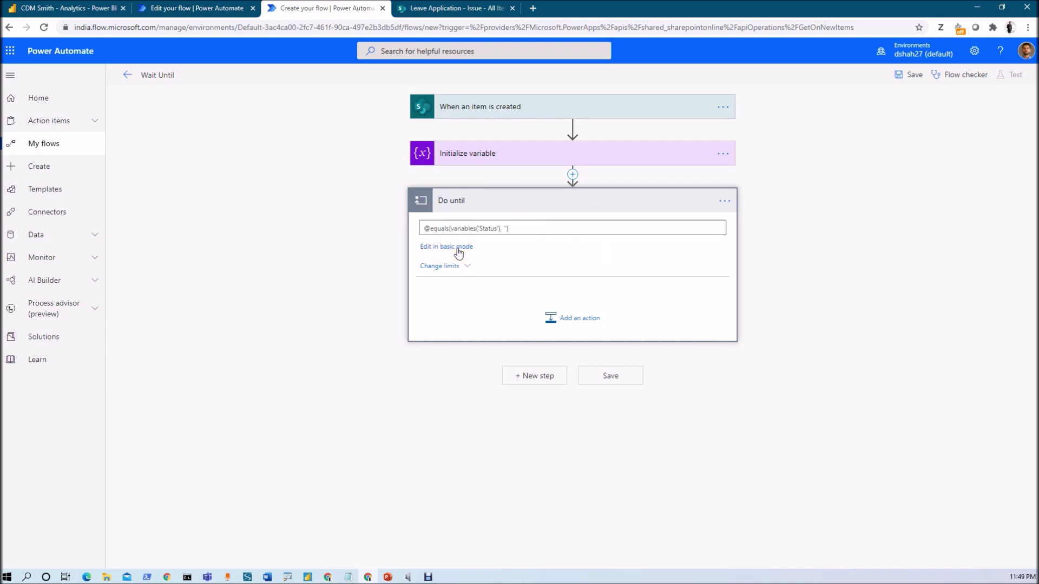
left_click(429, 229)
left_click(431, 229)
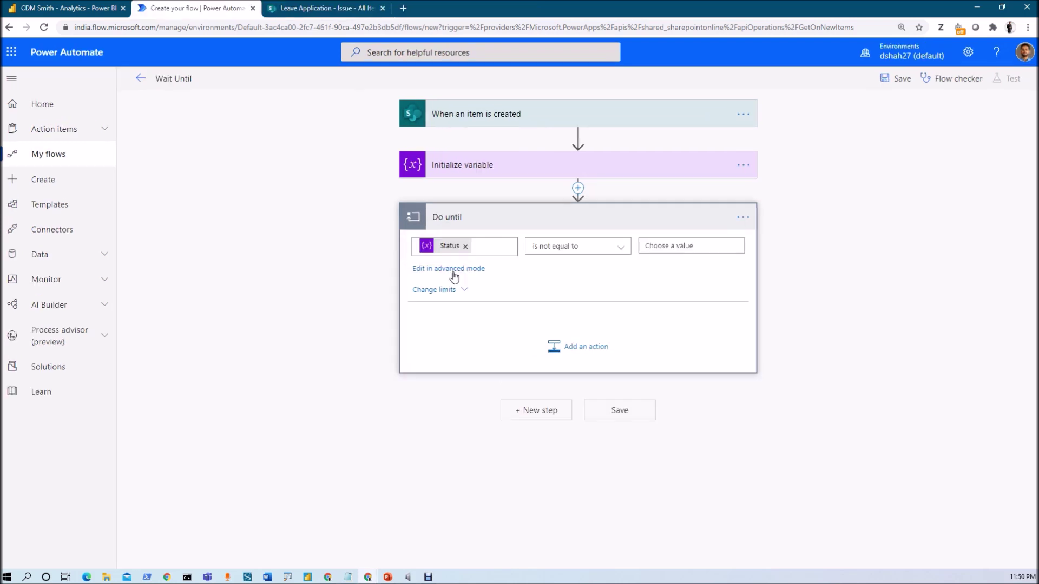
left_click(453, 268)
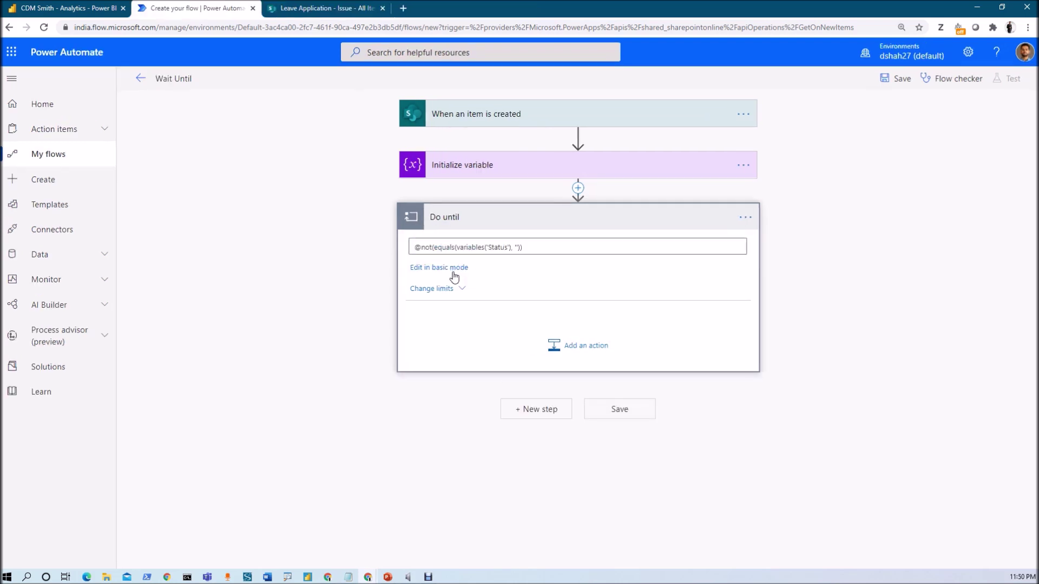
left_click(420, 248)
type("not(")
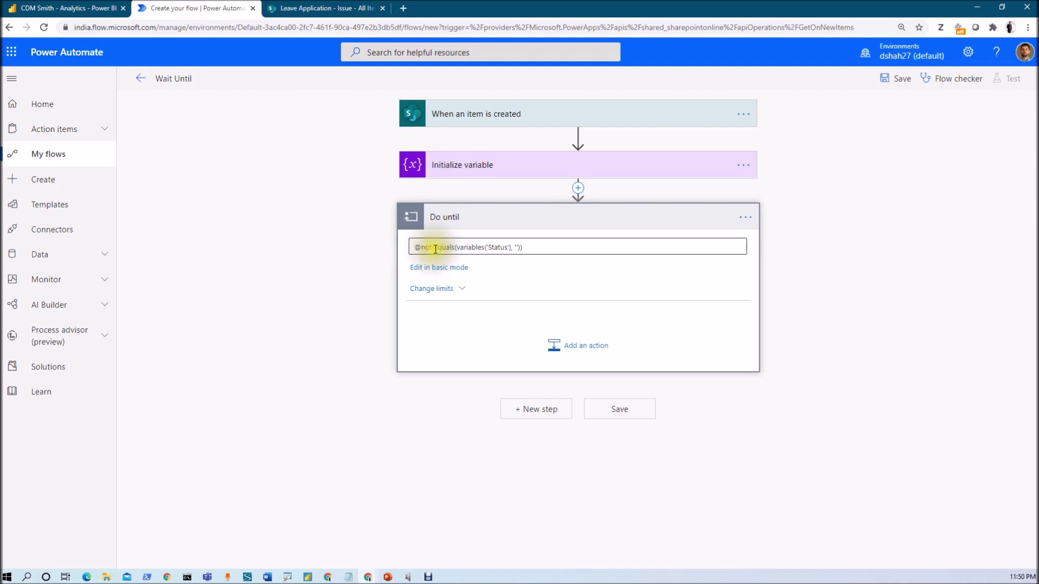
left_click(430, 248)
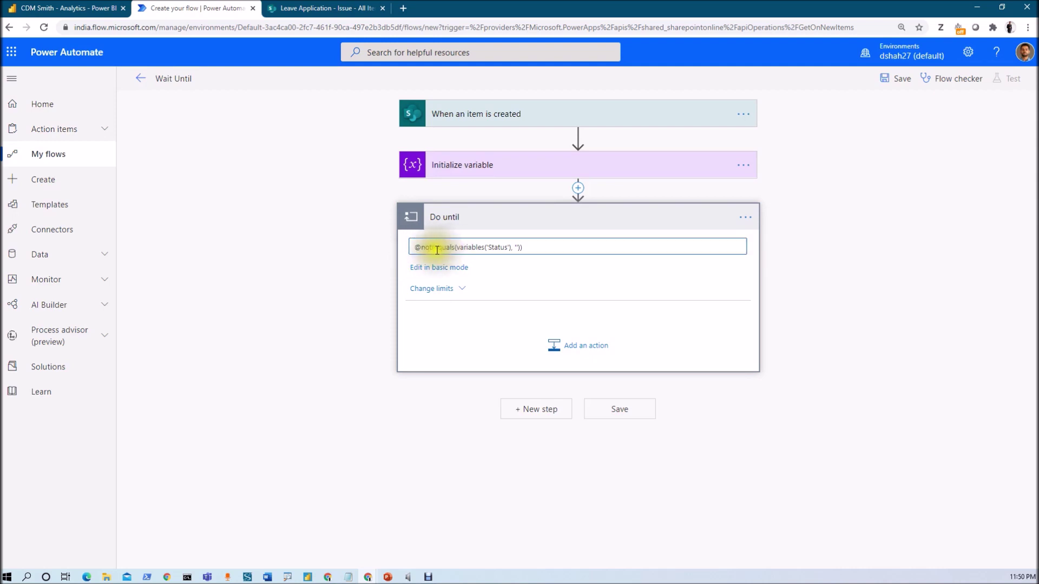
left_click(438, 268)
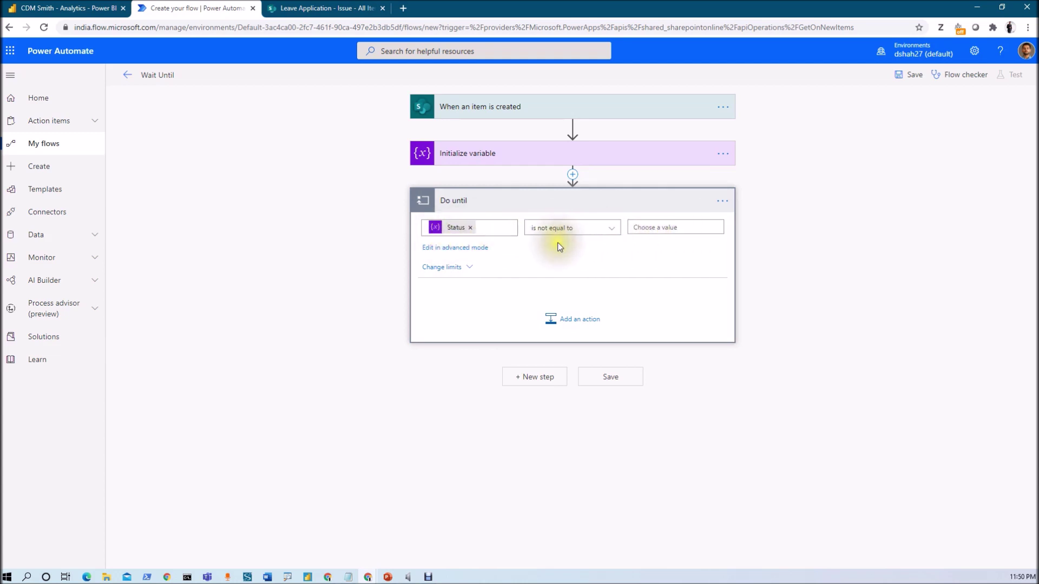
key("ctrl+plus")
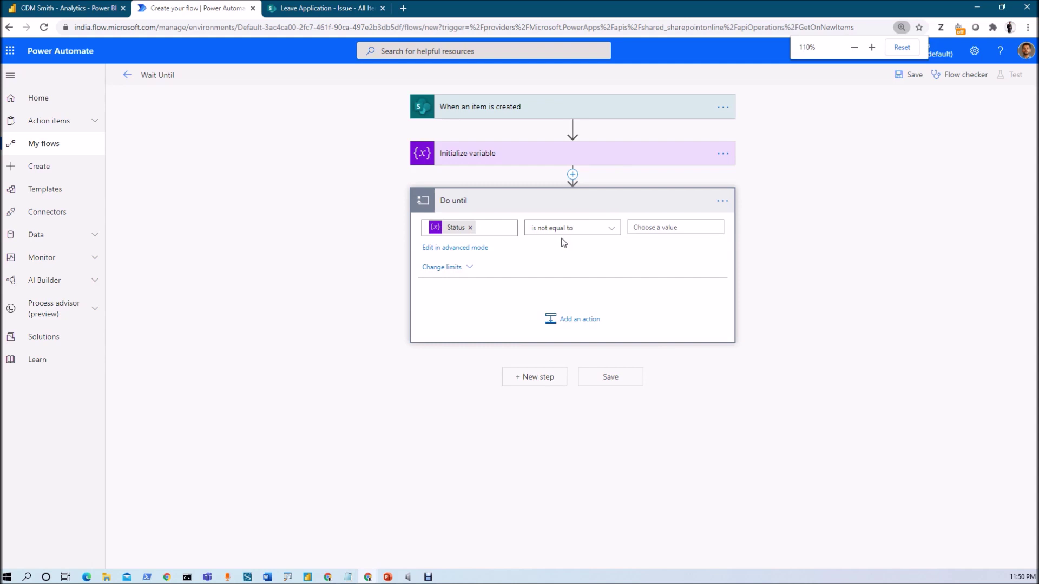
left_click(453, 280)
left_click(453, 277)
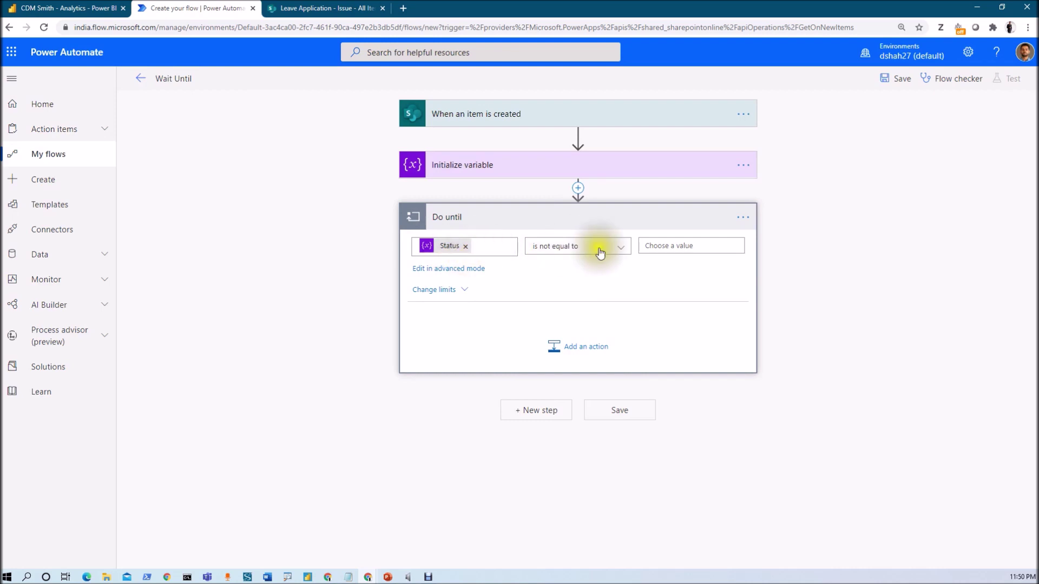
left_click(574, 355)
- Add a Delay action inside the loop set to 5 Second
type("dela")
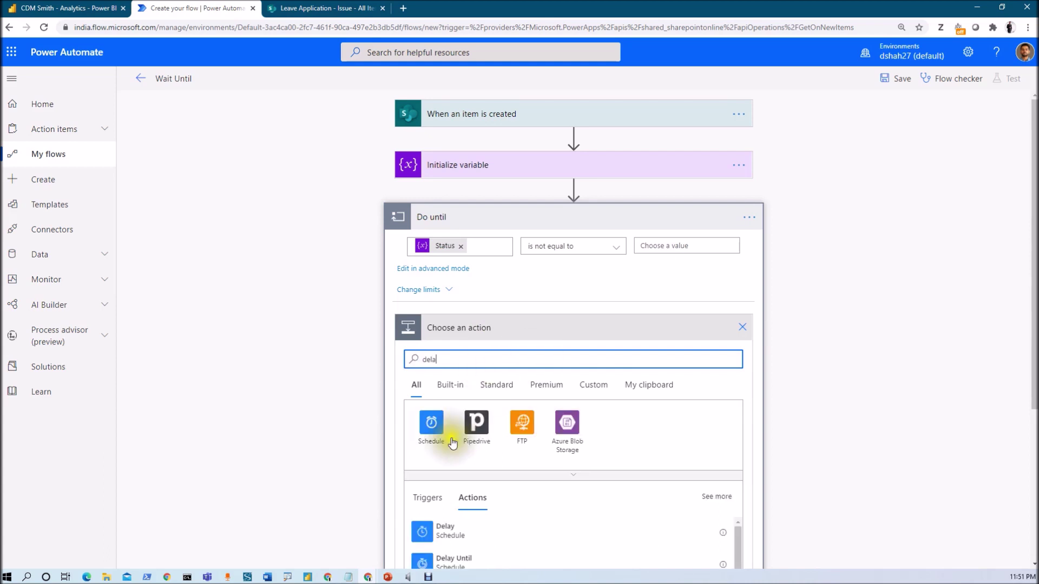
scroll(452, 444, "down", 2)
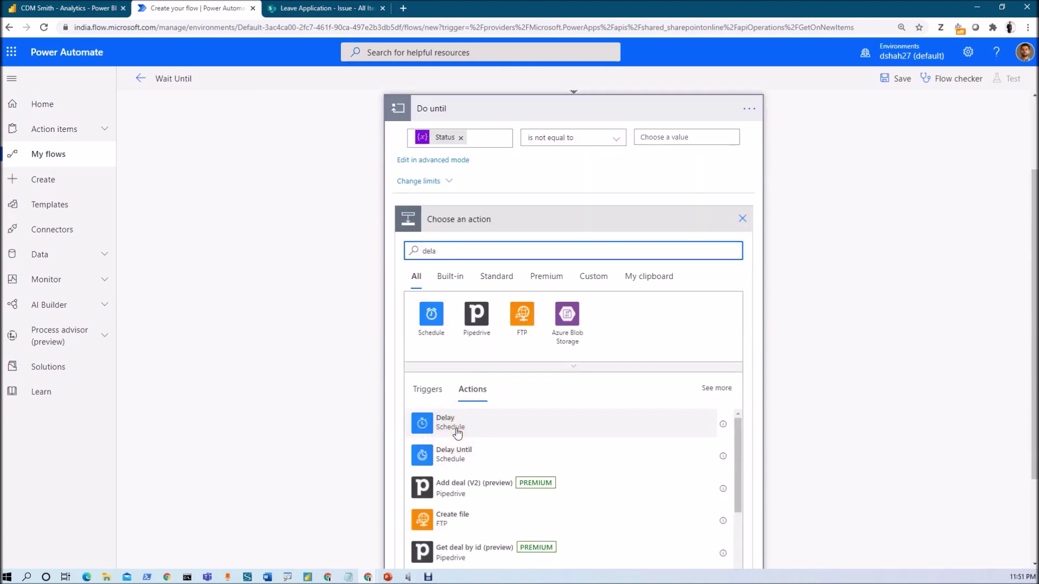
left_click(457, 430)
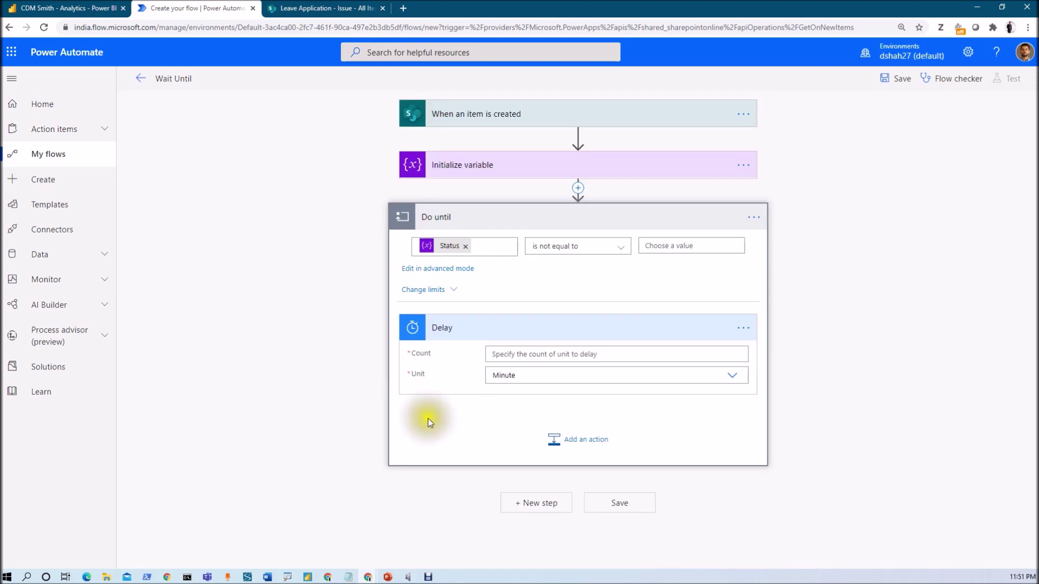
left_click(549, 358)
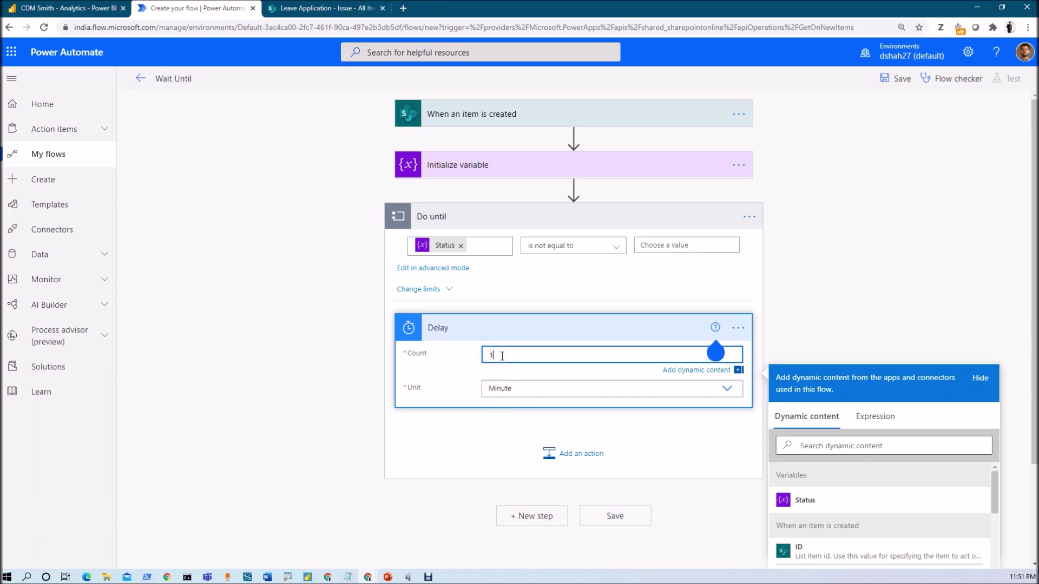
left_click(503, 366)
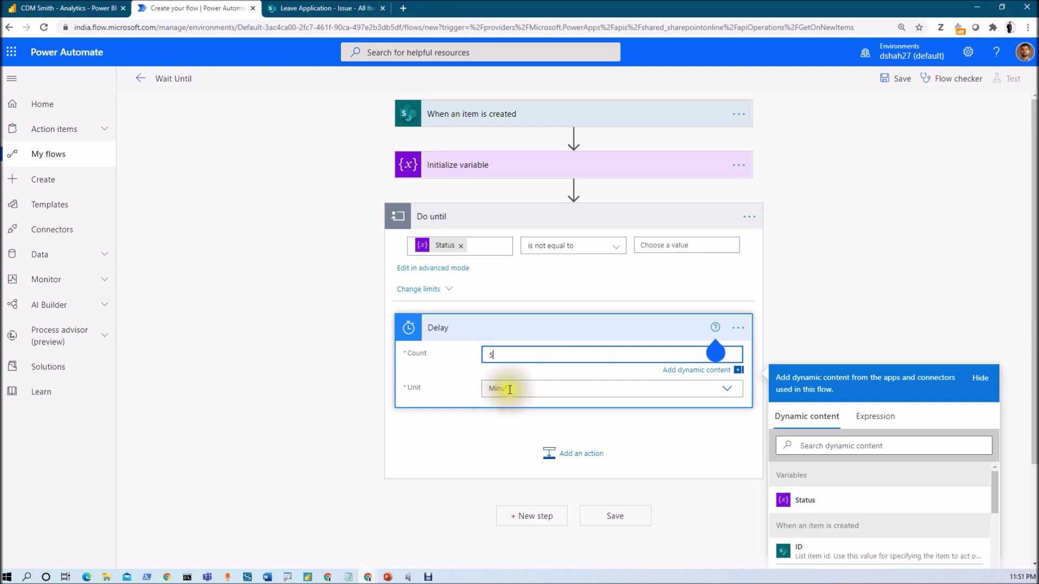
left_click(510, 389)
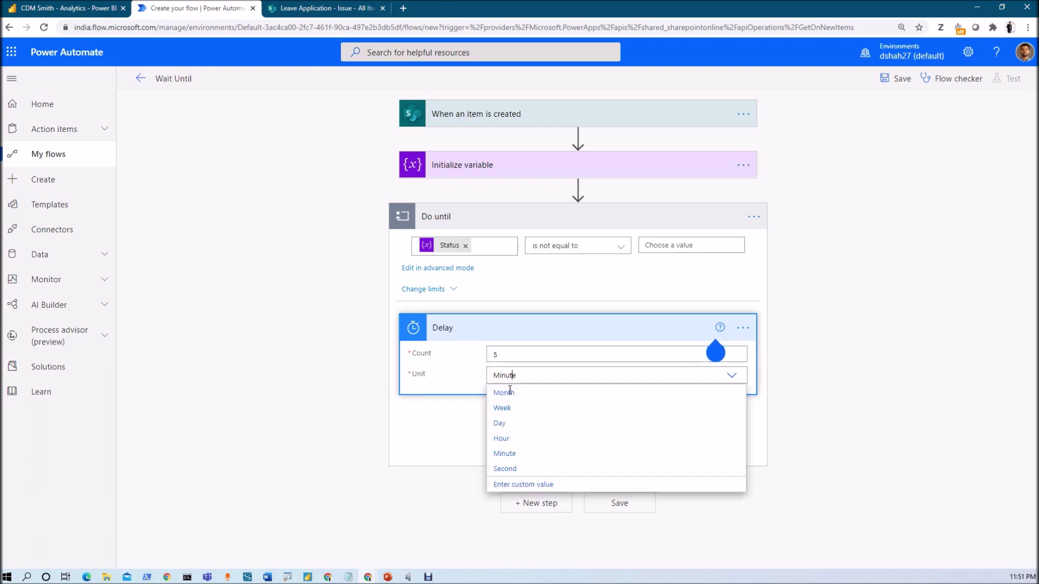
left_click(509, 469)
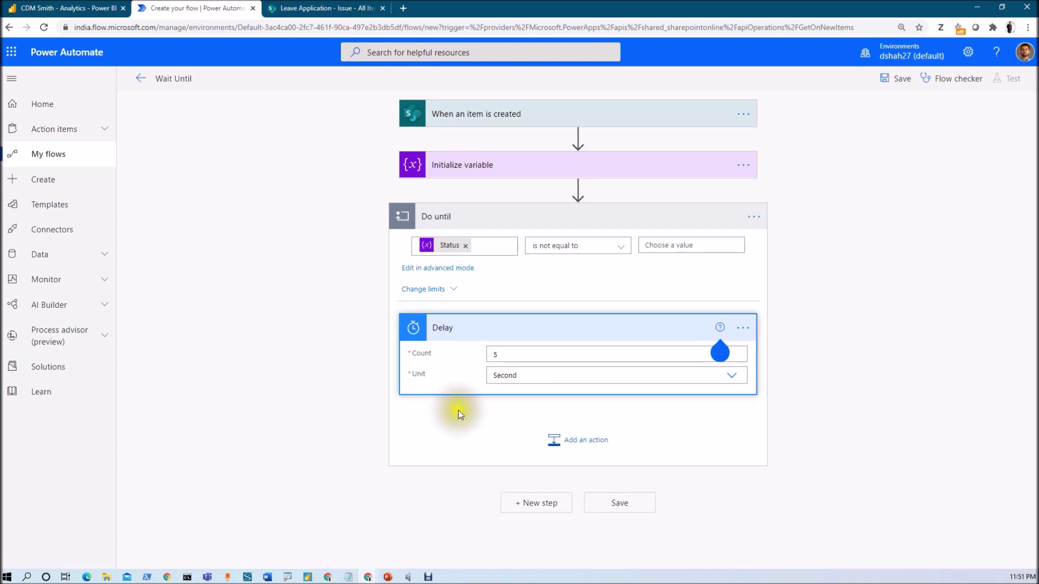
left_click(500, 360)
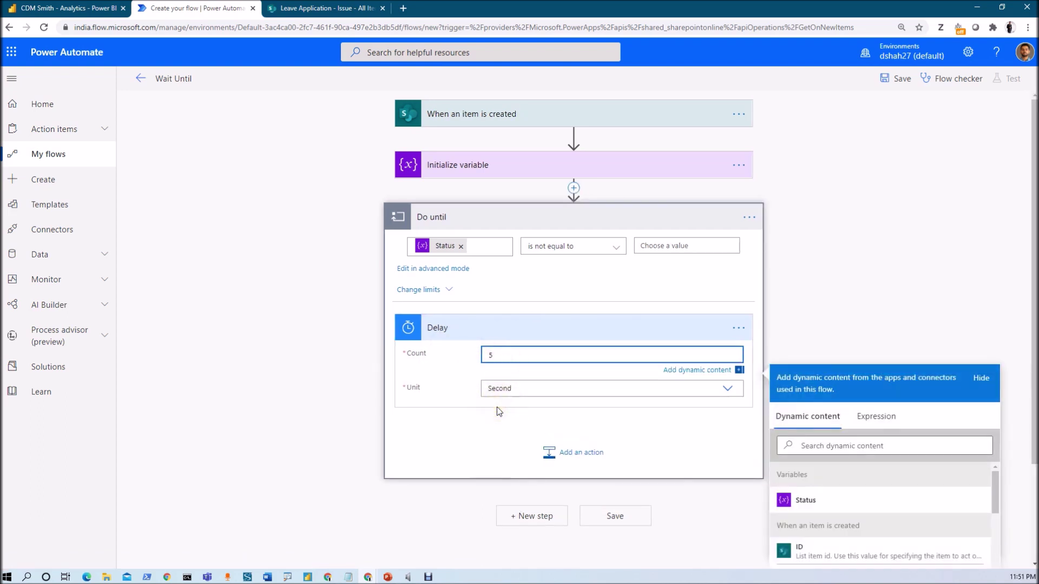
scroll(498, 411, "down", 2)
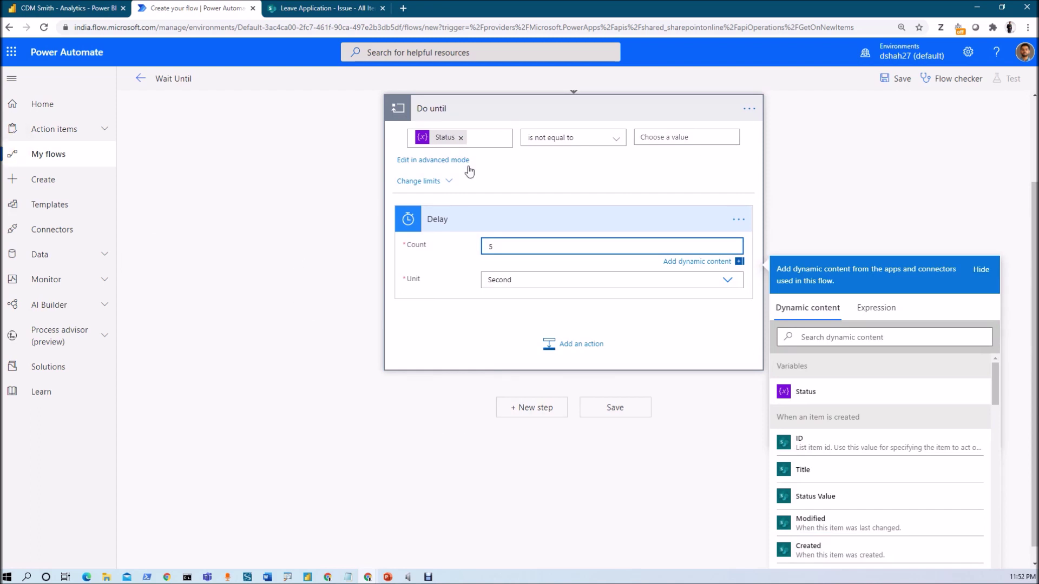
- Add a SharePoint Get item action reading the Leave Application Issue list by the trigger's ID
left_click(574, 349)
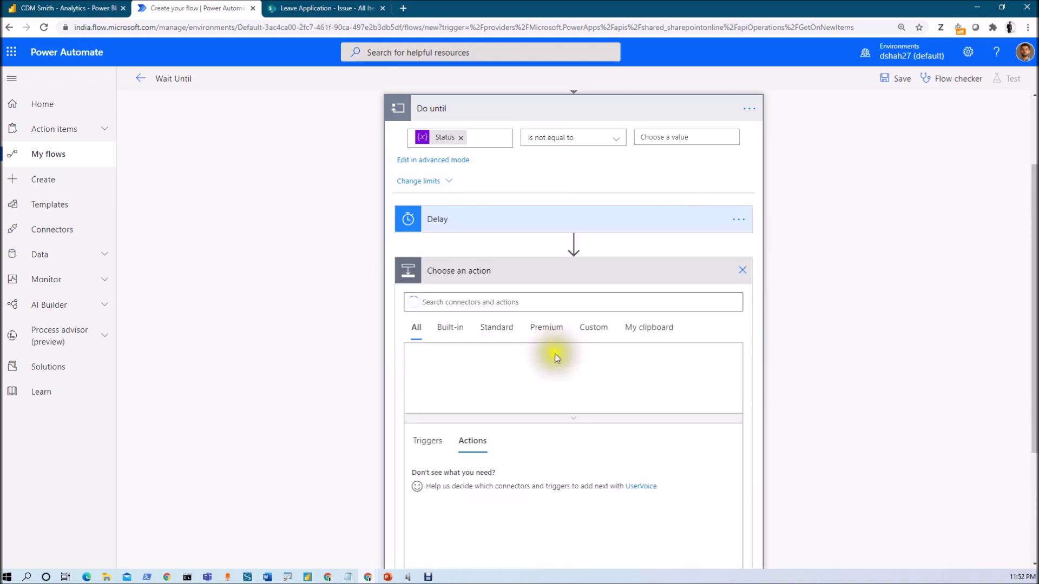
scroll(476, 312, "down", 2)
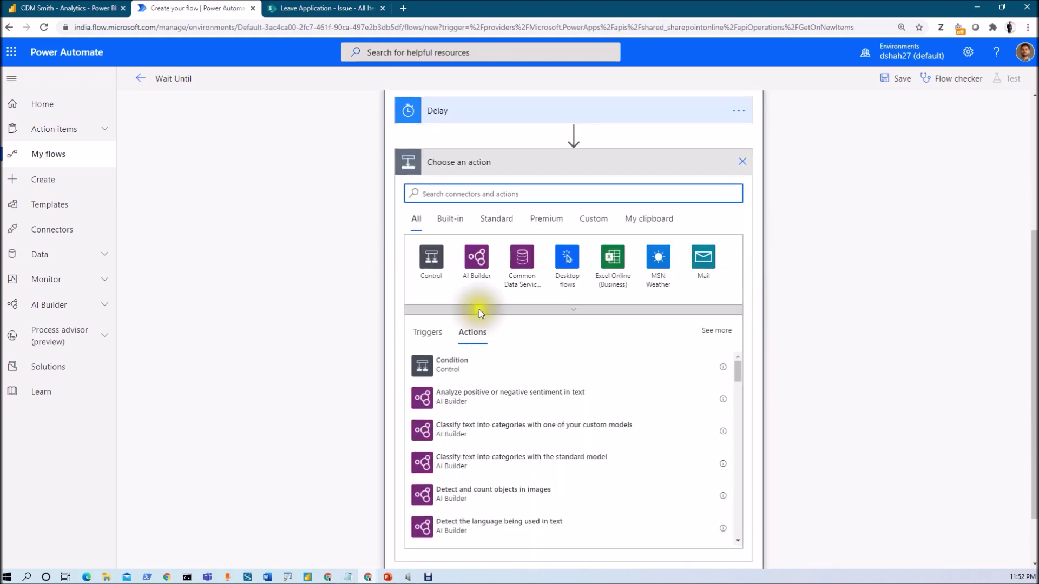
type("get")
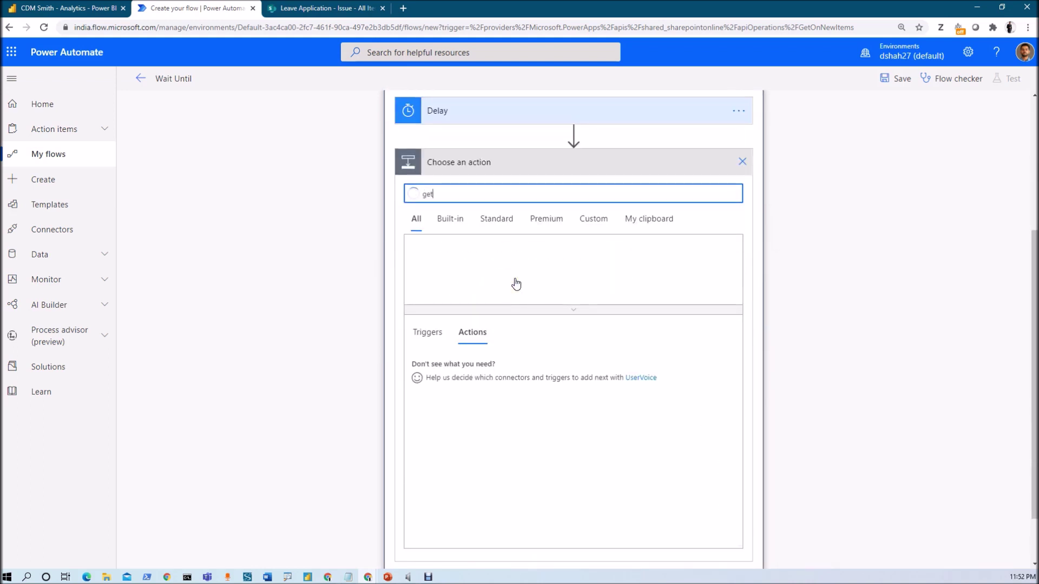
type(" item")
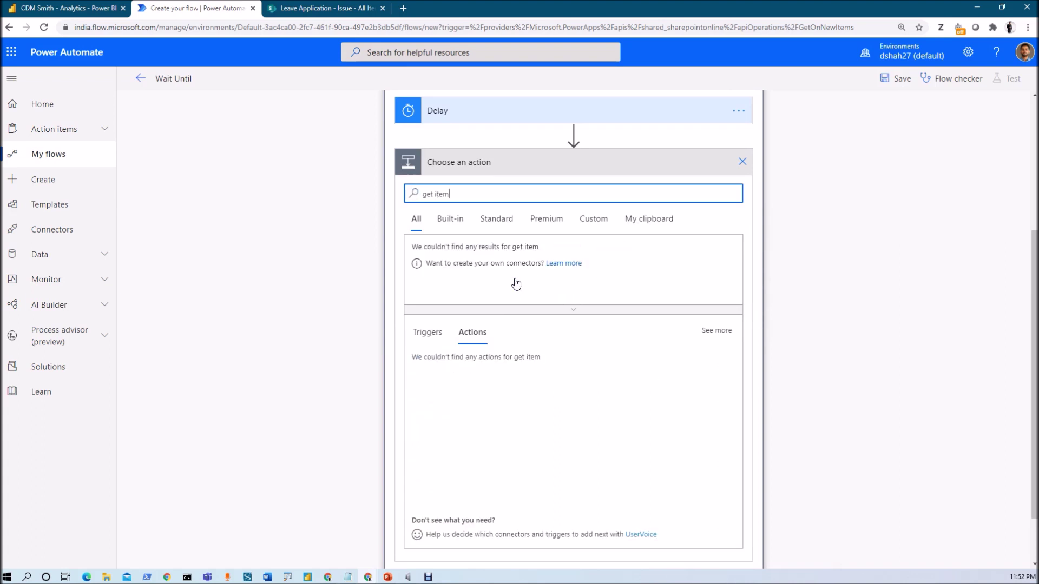
left_click(465, 401)
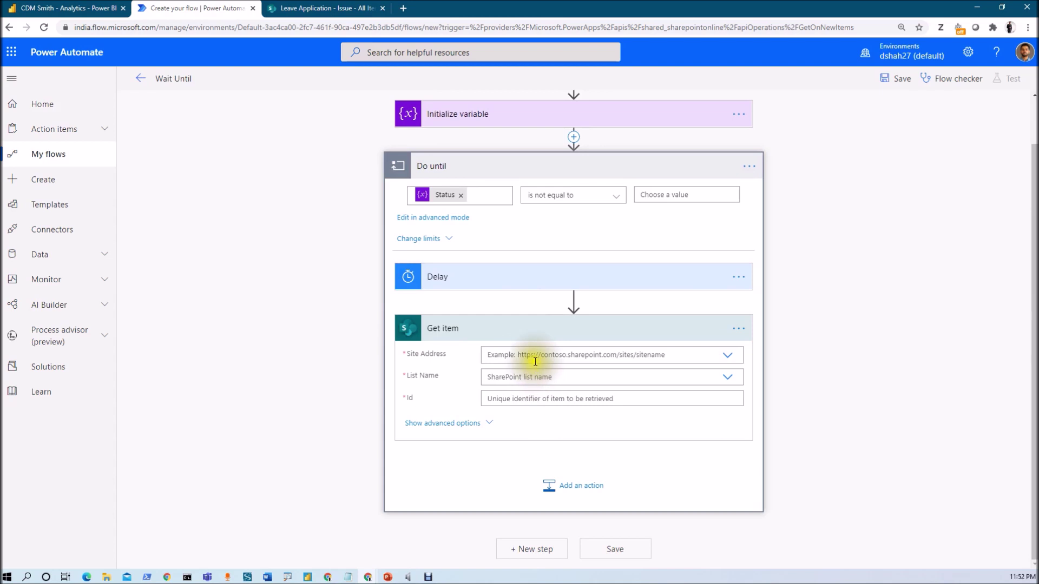
left_click(535, 362)
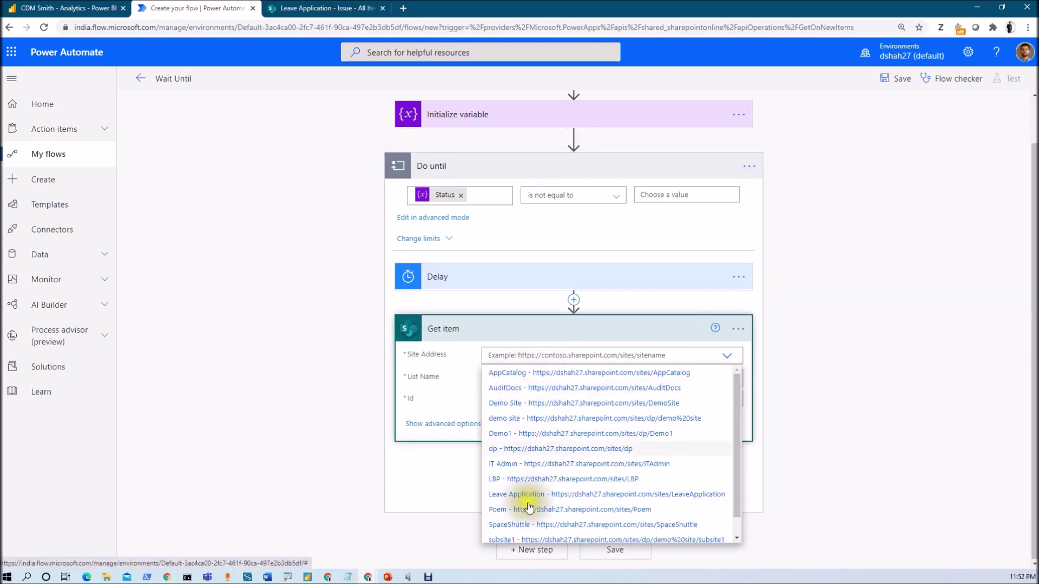
left_click(527, 495)
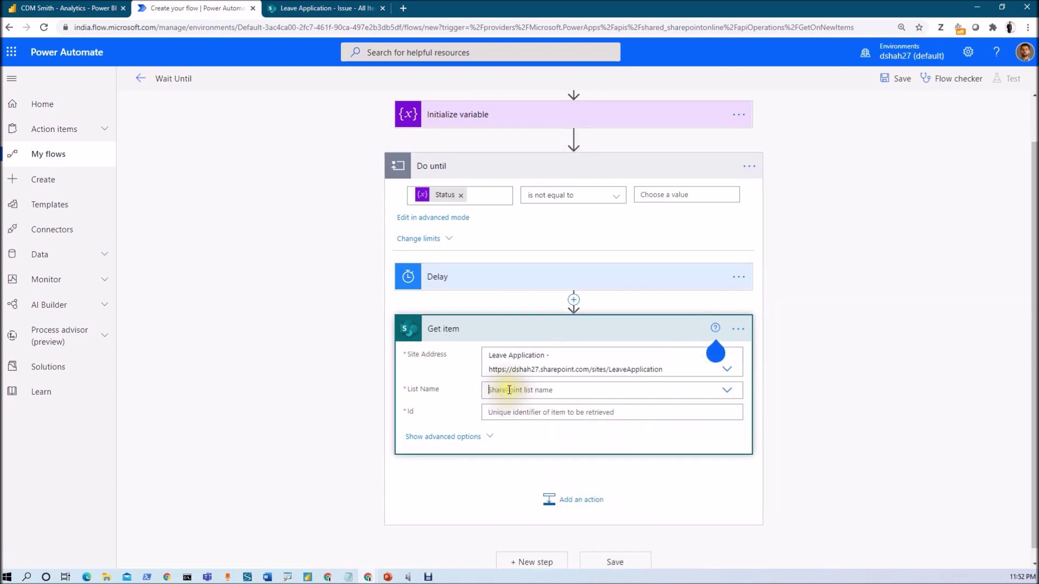
left_click(508, 389)
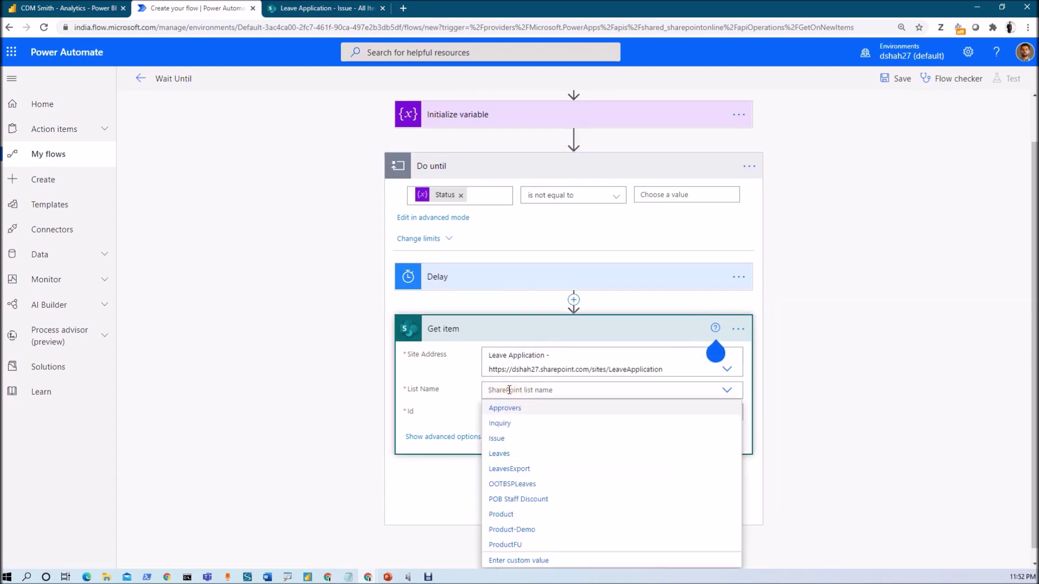
left_click(516, 444)
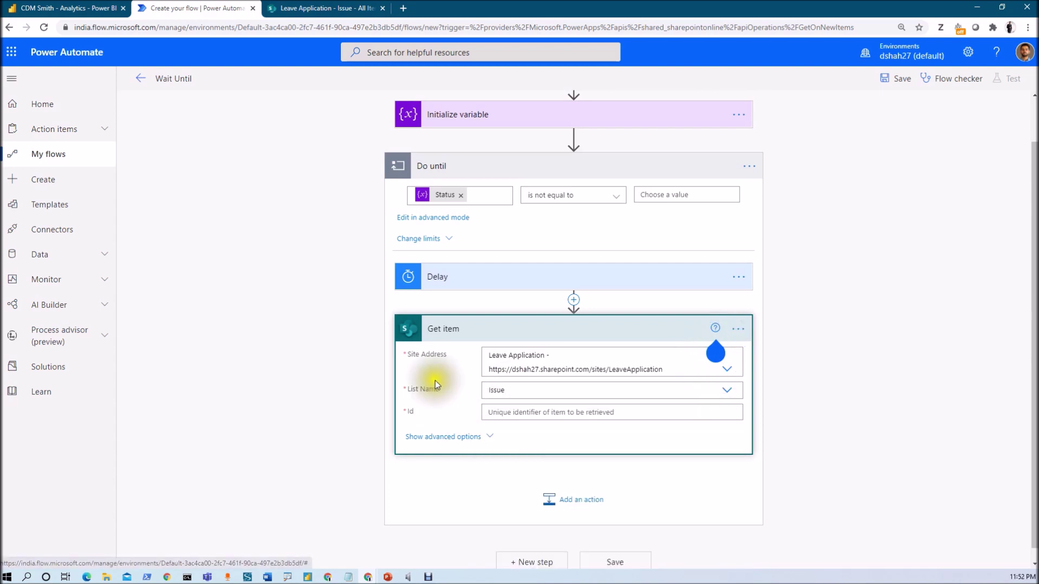
left_click(509, 409)
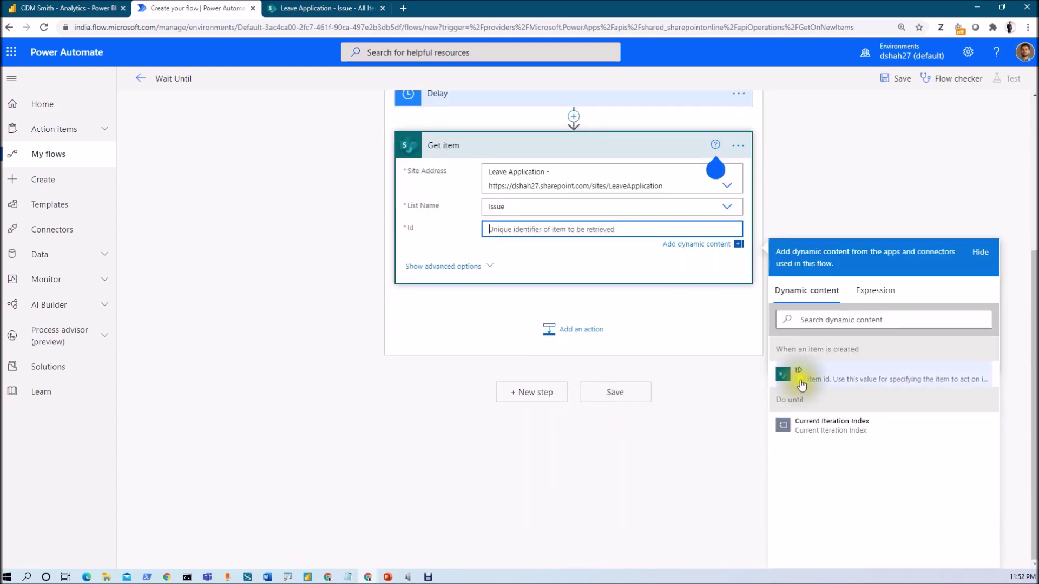
left_click(802, 384)
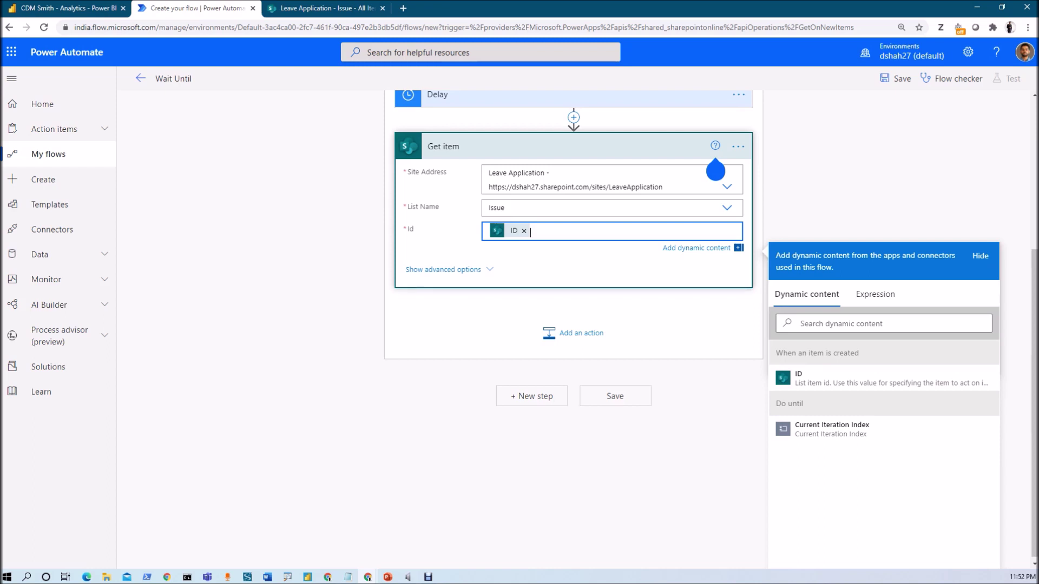
left_click(590, 334)
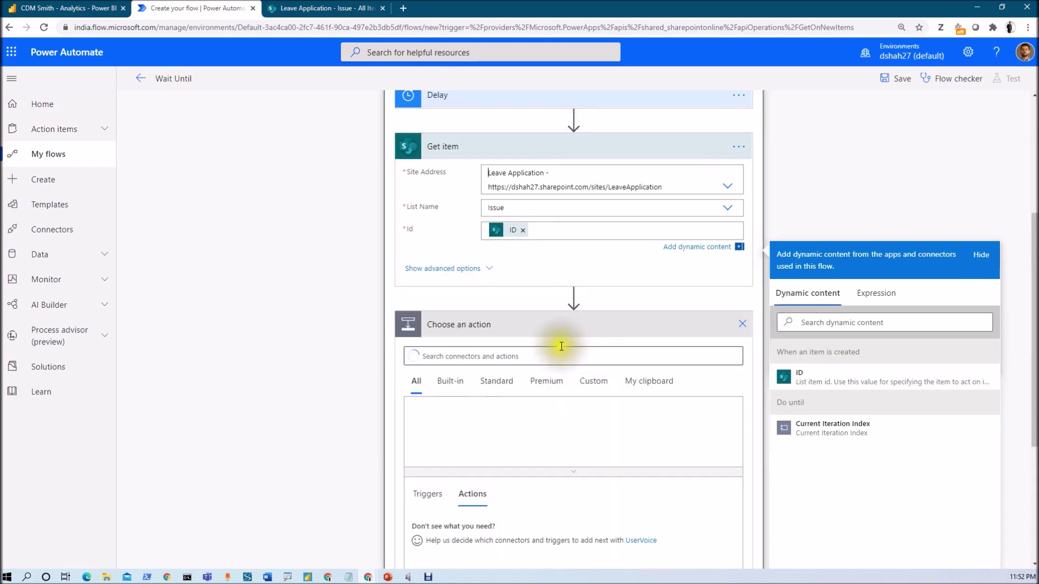
- Add a Set variable step assigning Get item's Status Value to the Status variable
type("se")
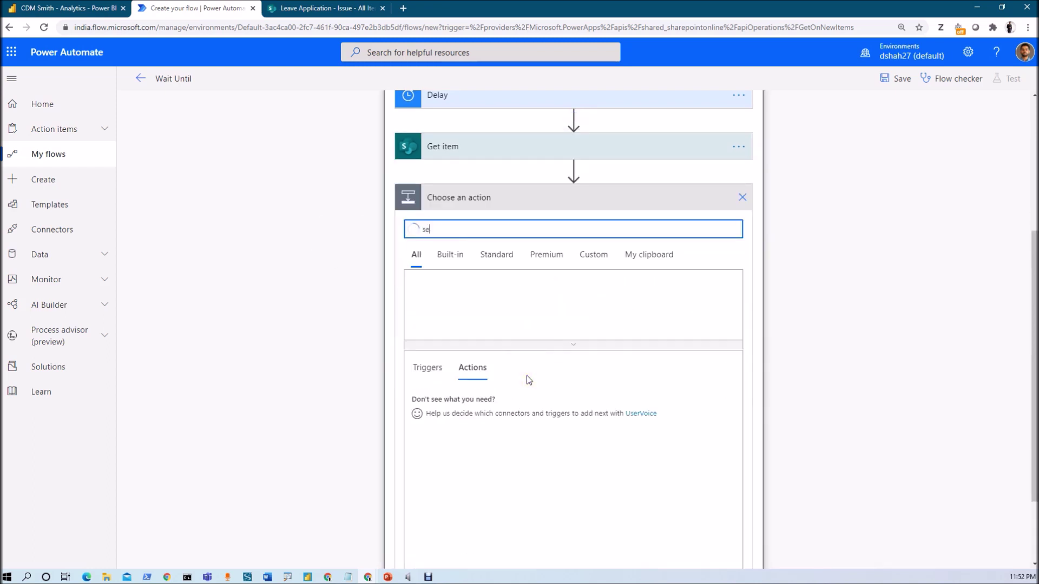
type("t vari")
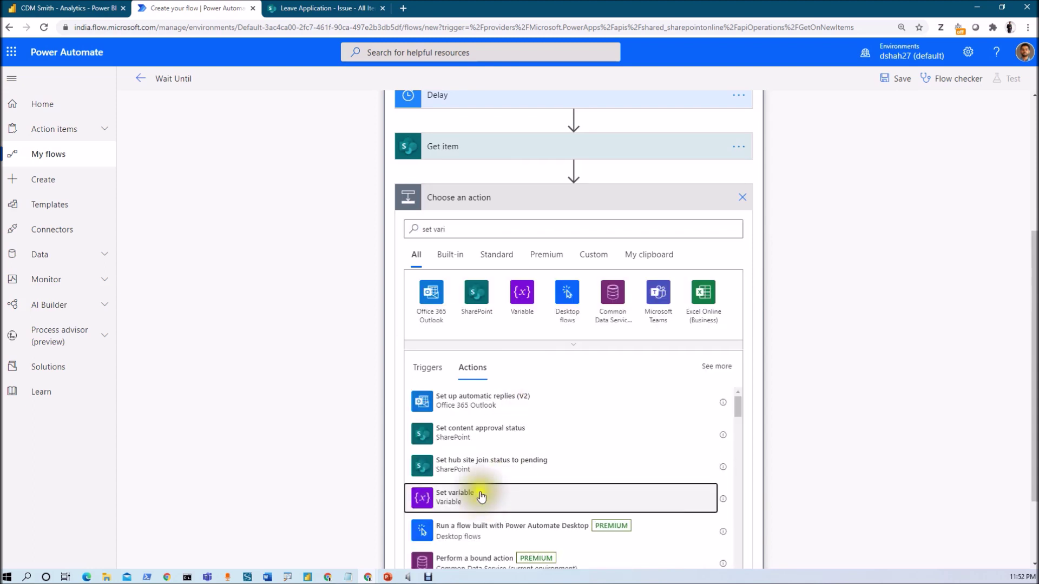
left_click(481, 494)
left_click(505, 403)
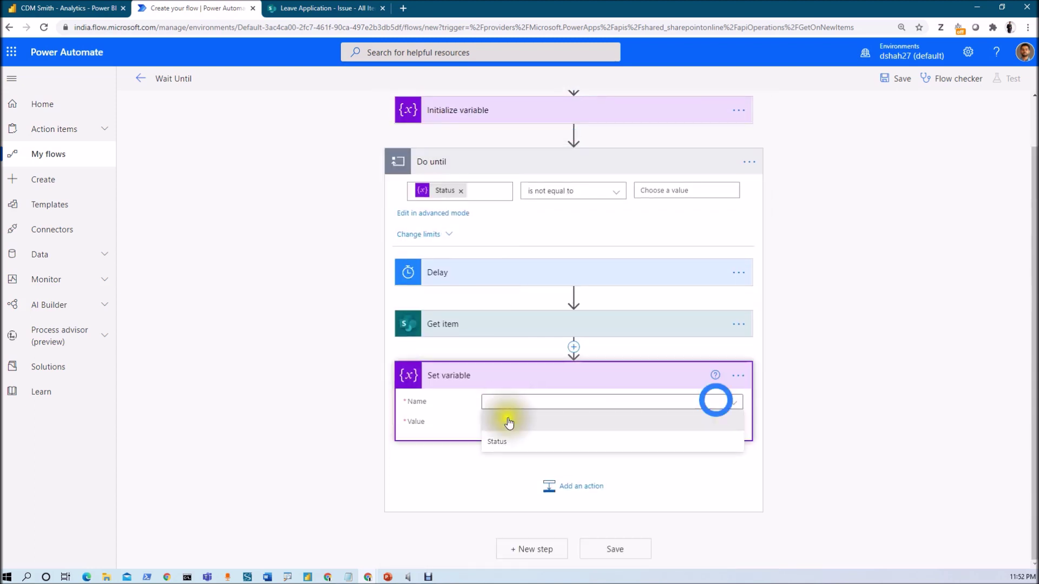
left_click(511, 445)
left_click(498, 421)
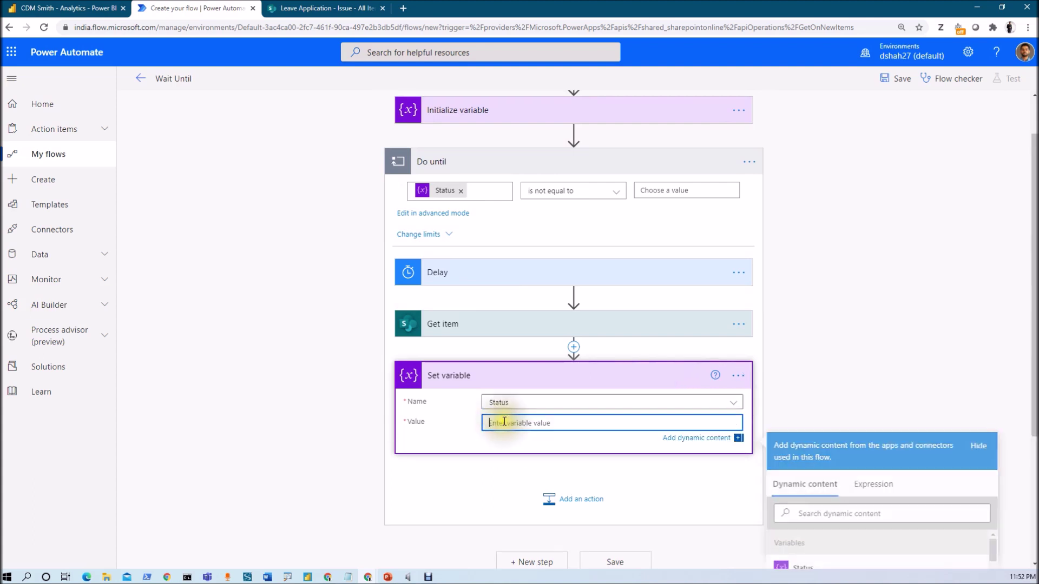
scroll(499, 415, "down", 2)
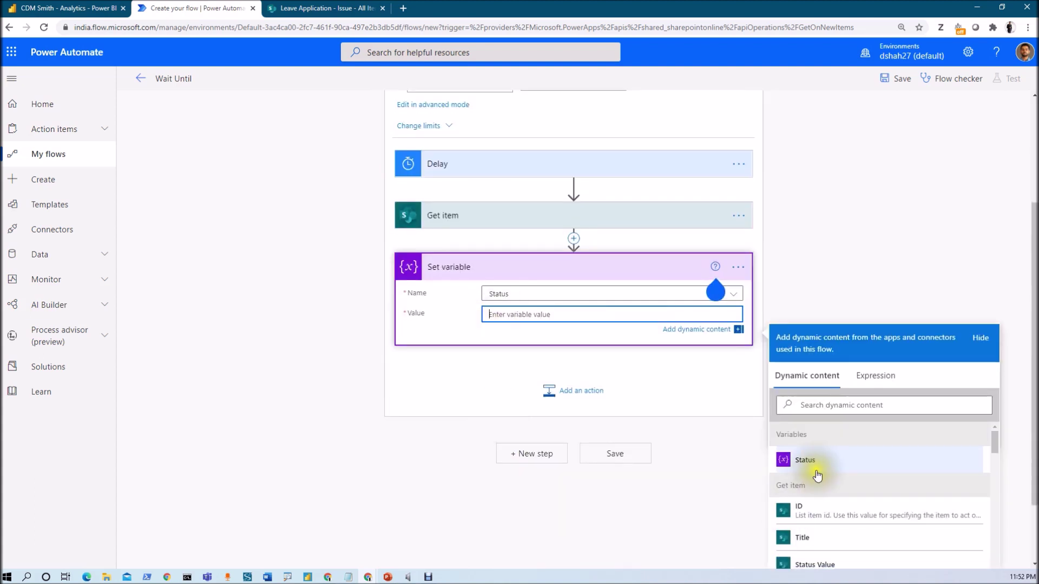
scroll(817, 476, "down", 2)
scroll(830, 501, "up", 1)
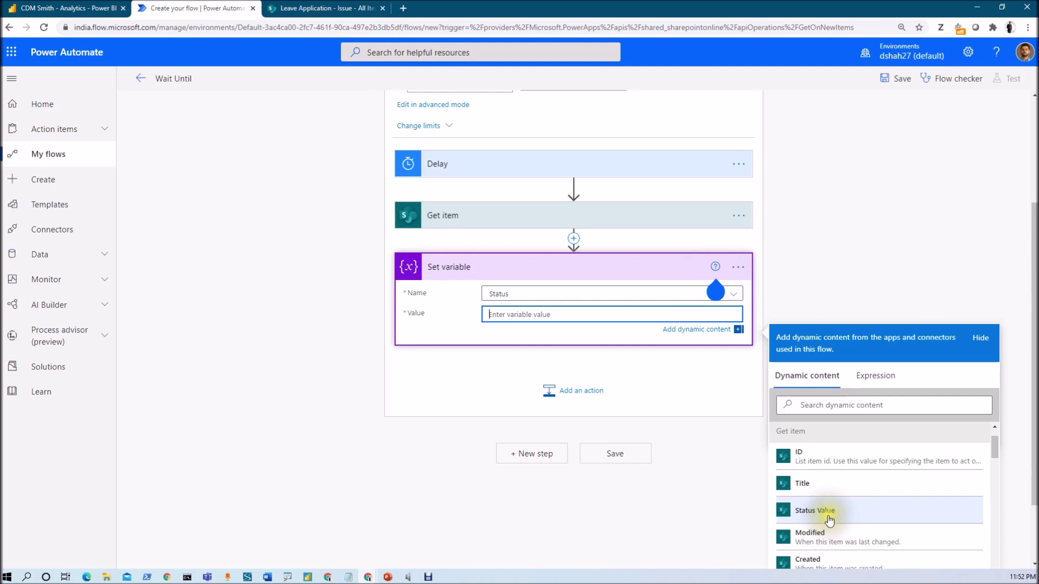
left_click(830, 518)
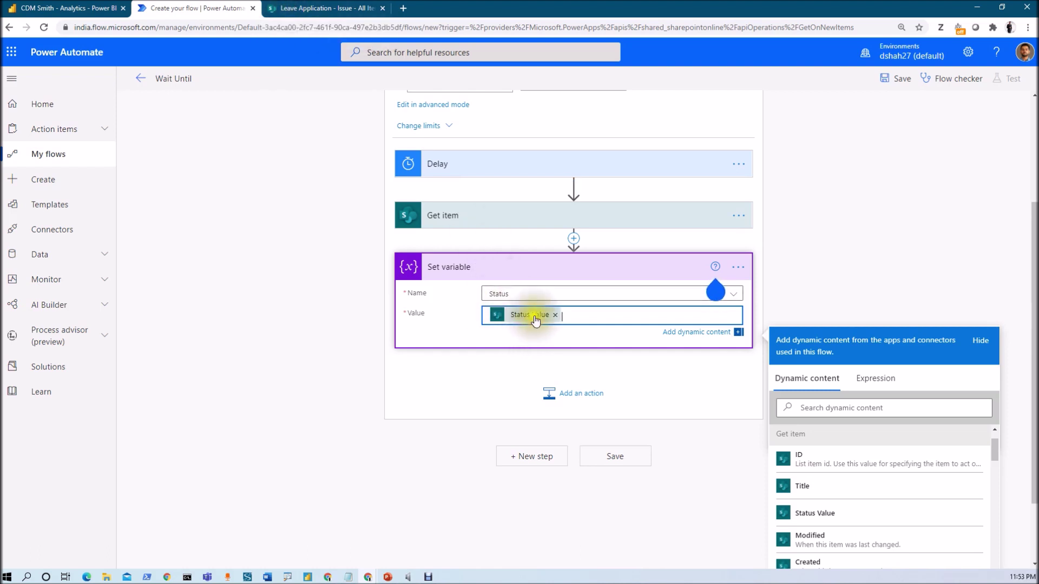
scroll(519, 395, "up", 2)
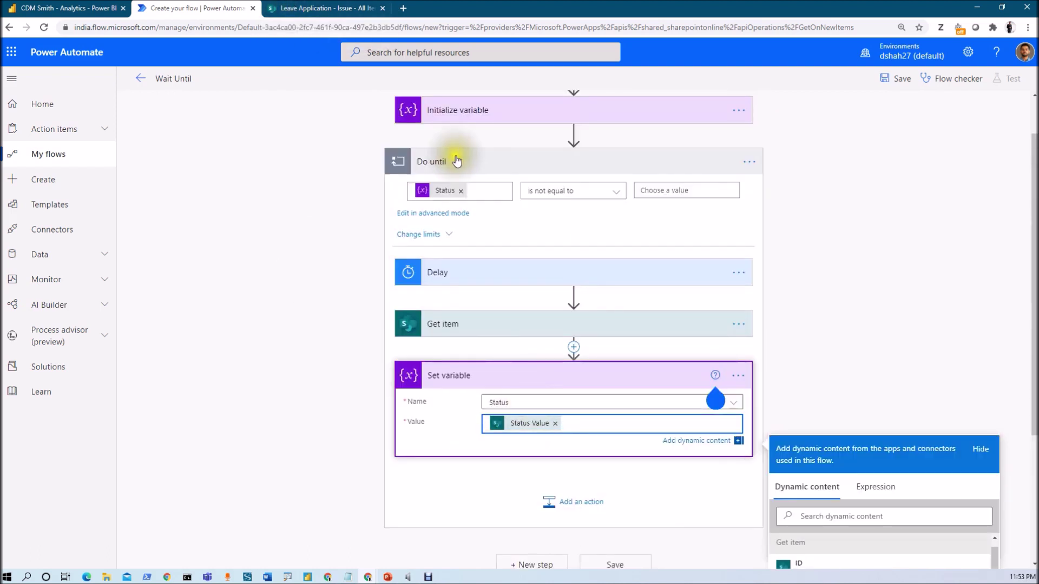
scroll(490, 372, "down", 2)
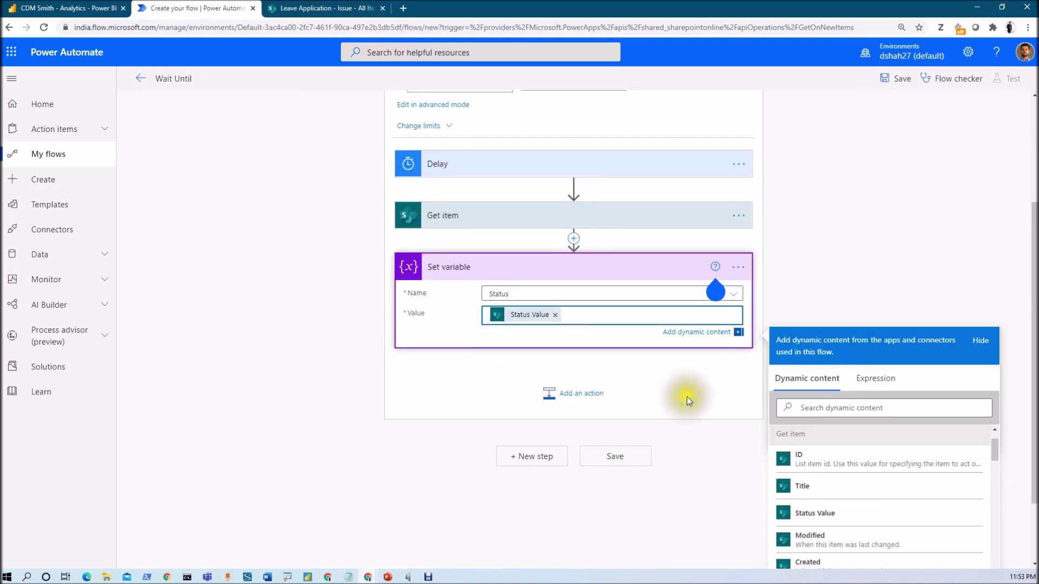
left_click(660, 382)
scroll(556, 398, "up", 2)
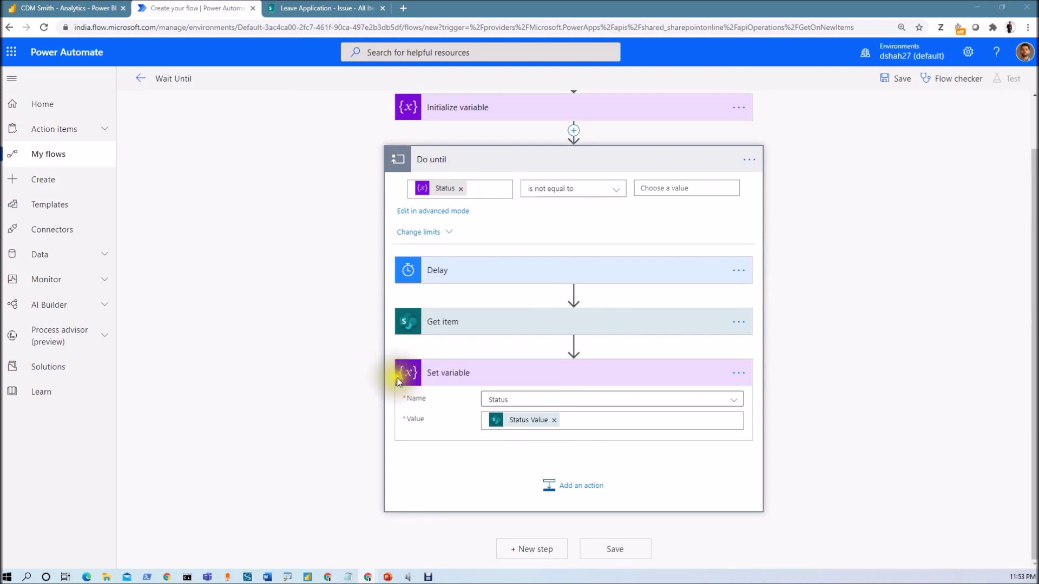
left_click(571, 484)
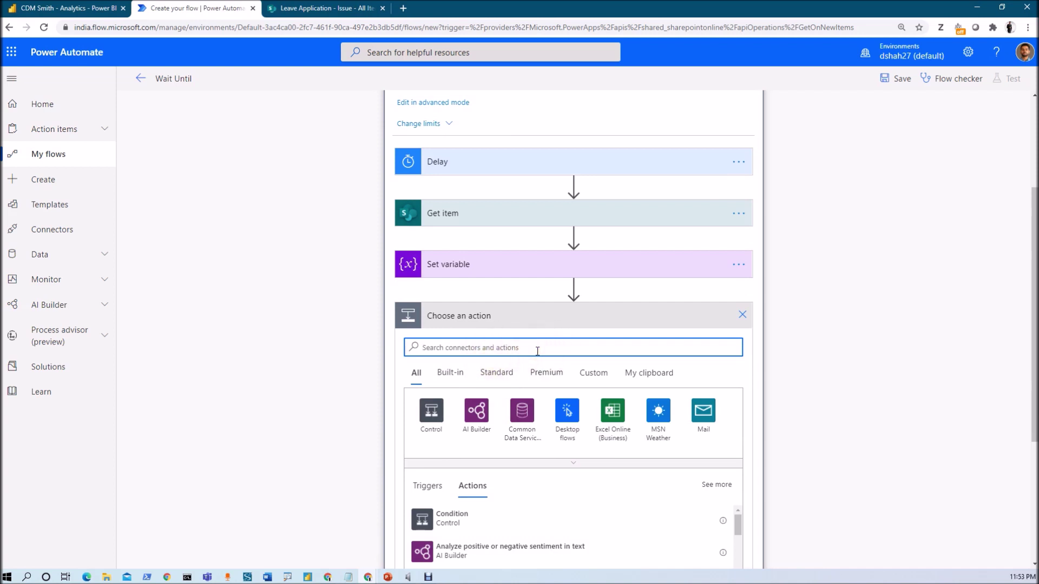
- Add a Compose action inside the loop with Get item's Status Value as its Inputs
type("compose")
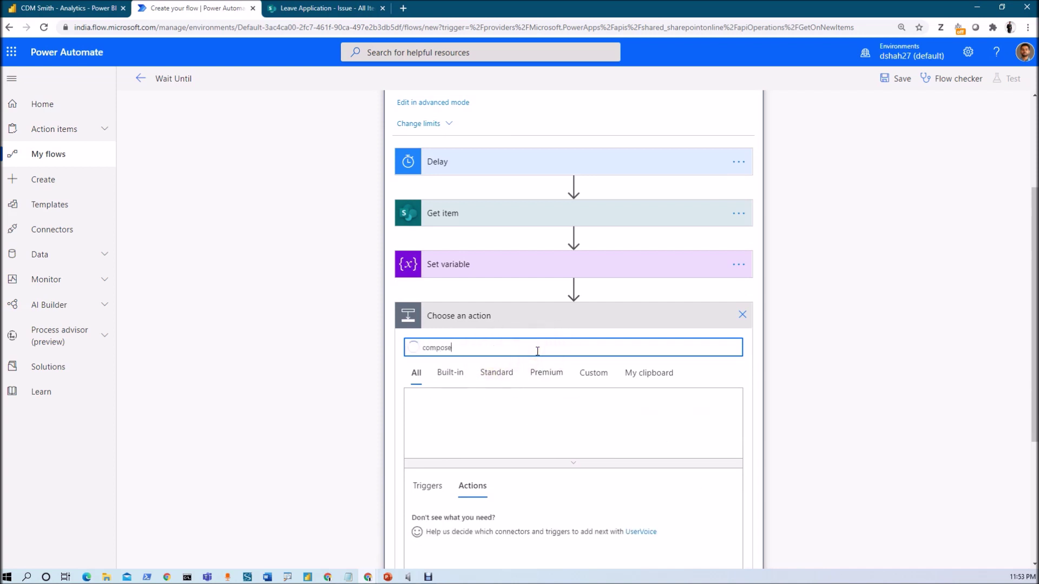
left_click(492, 359)
left_click(460, 494)
left_click(455, 519)
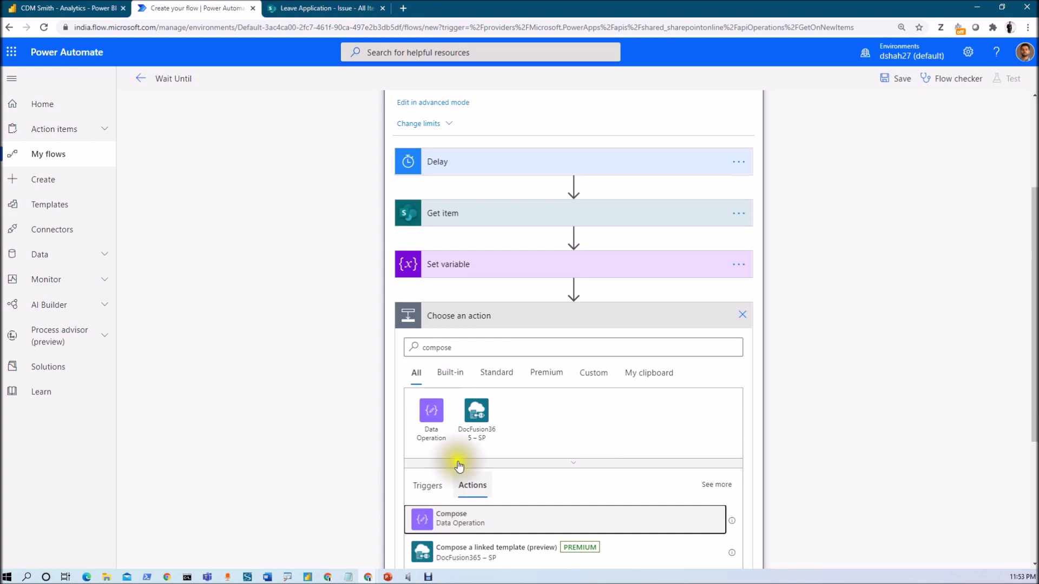
left_click(533, 427)
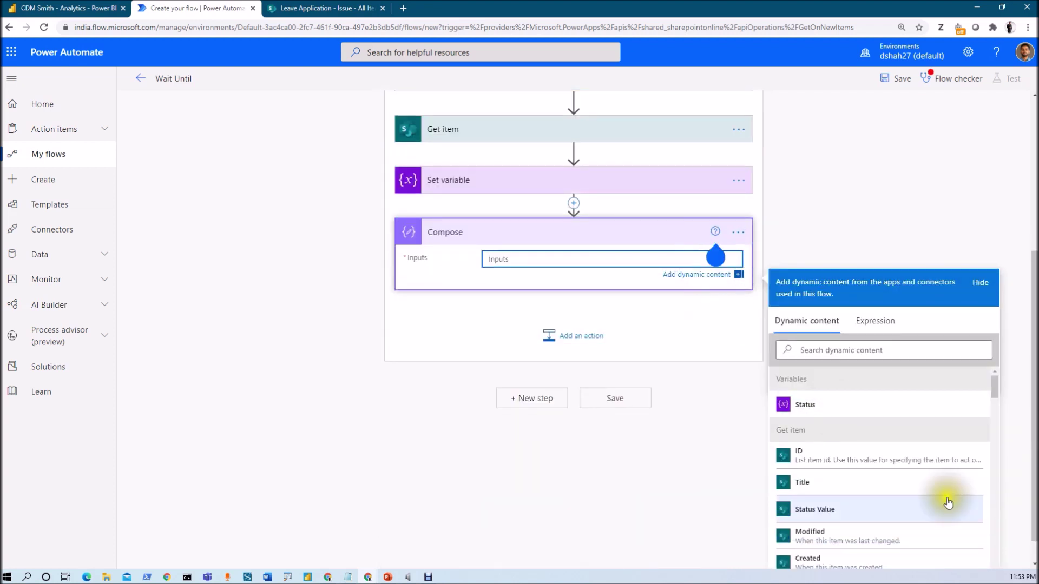
left_click(848, 513)
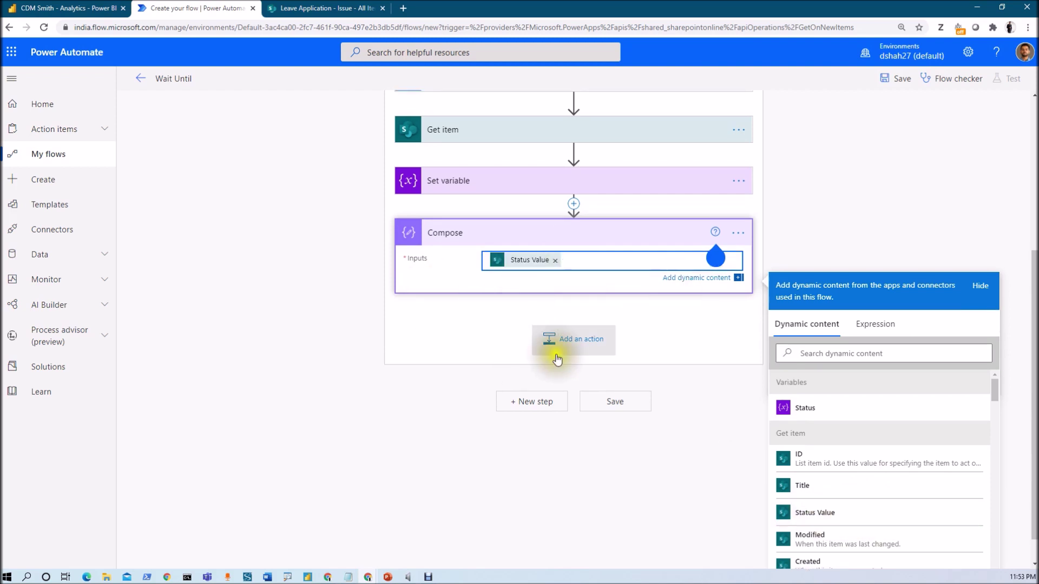
- Add a Send an email (V2) step after the loop, addressed to the suggested user
left_click(527, 401)
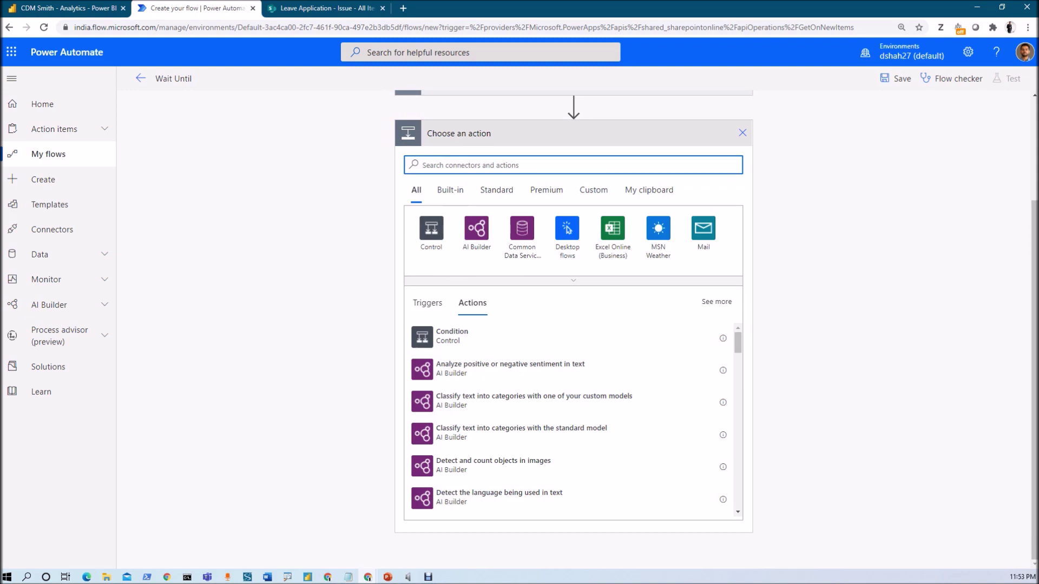
type("s")
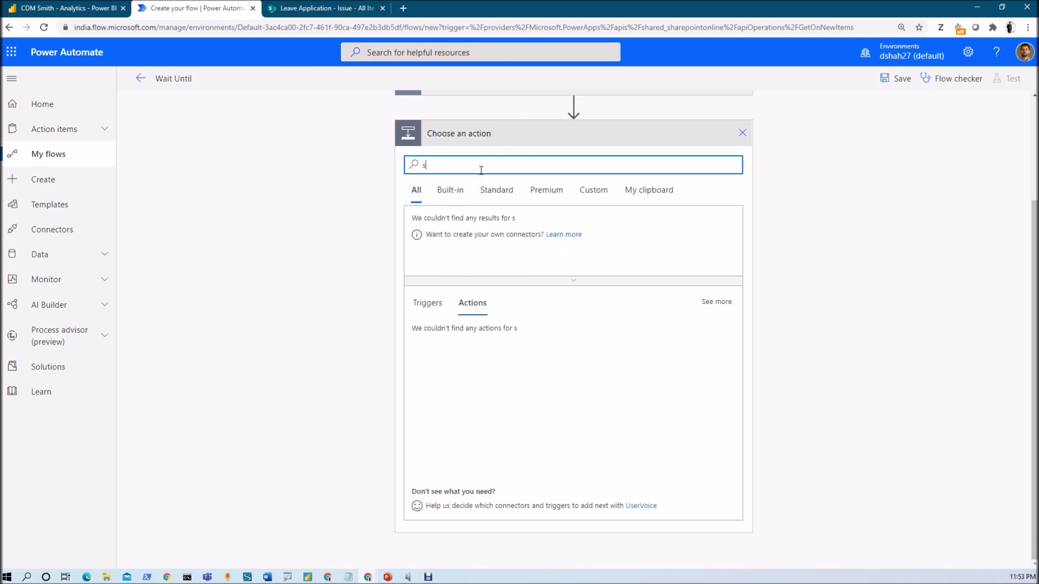
type("end")
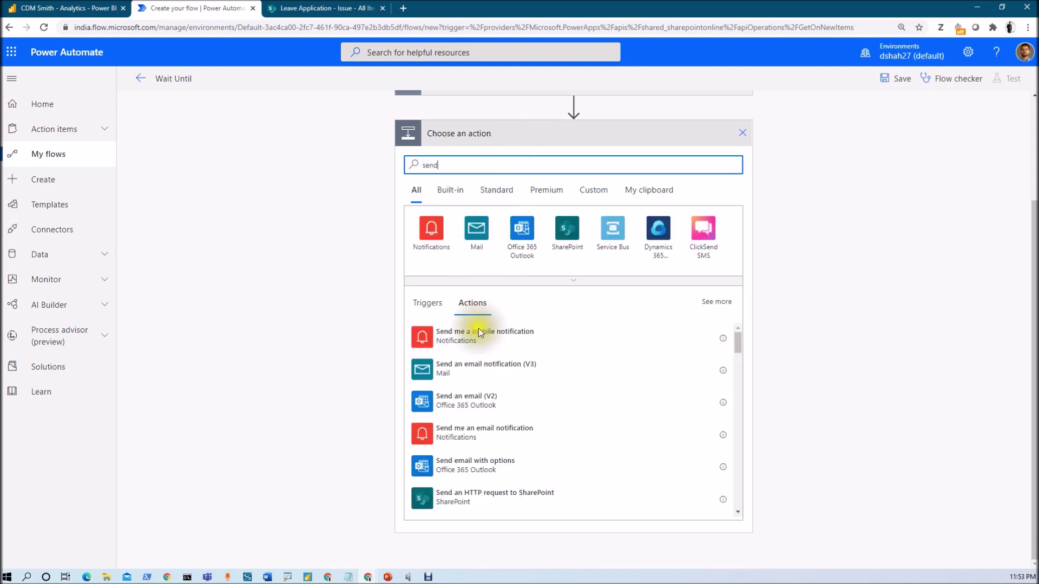
left_click(484, 403)
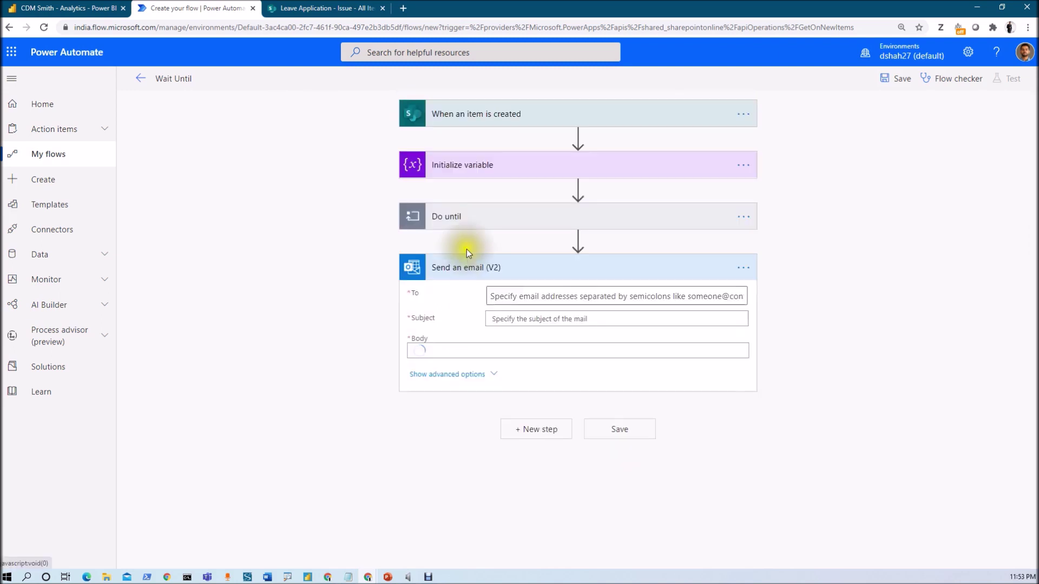
left_click(512, 296)
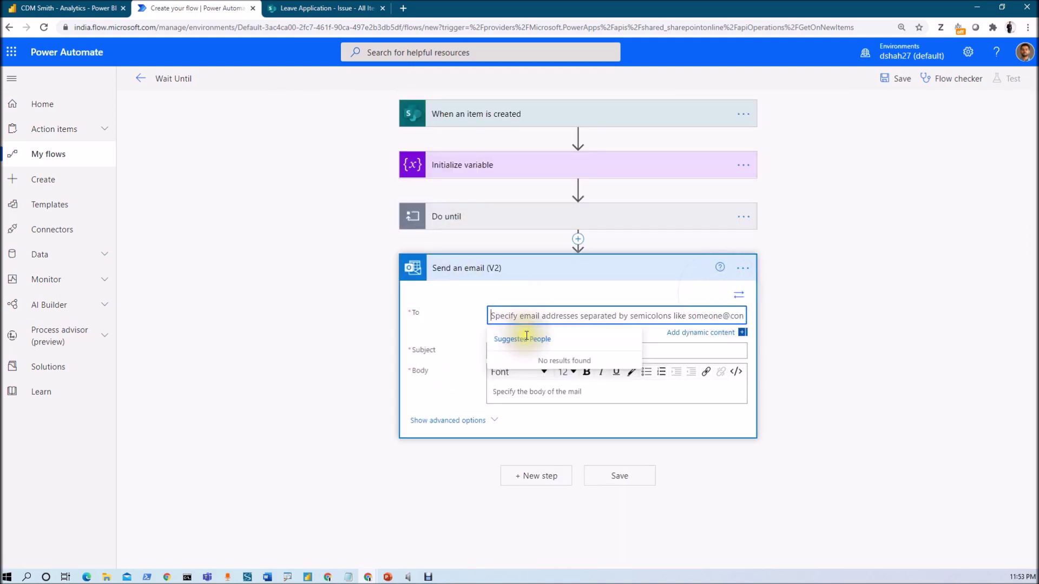
type("d")
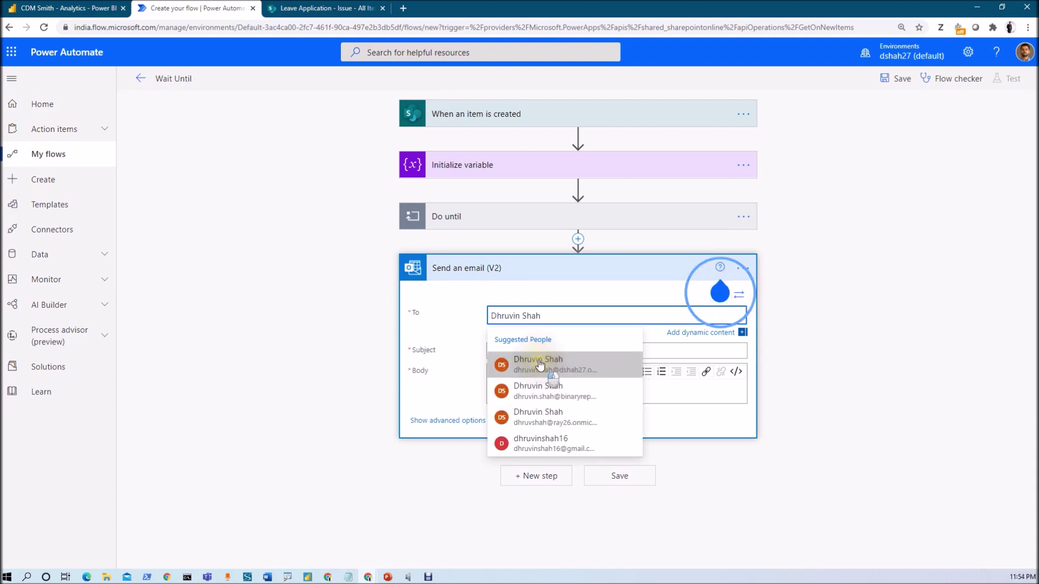
left_click(536, 362)
left_click(525, 352)
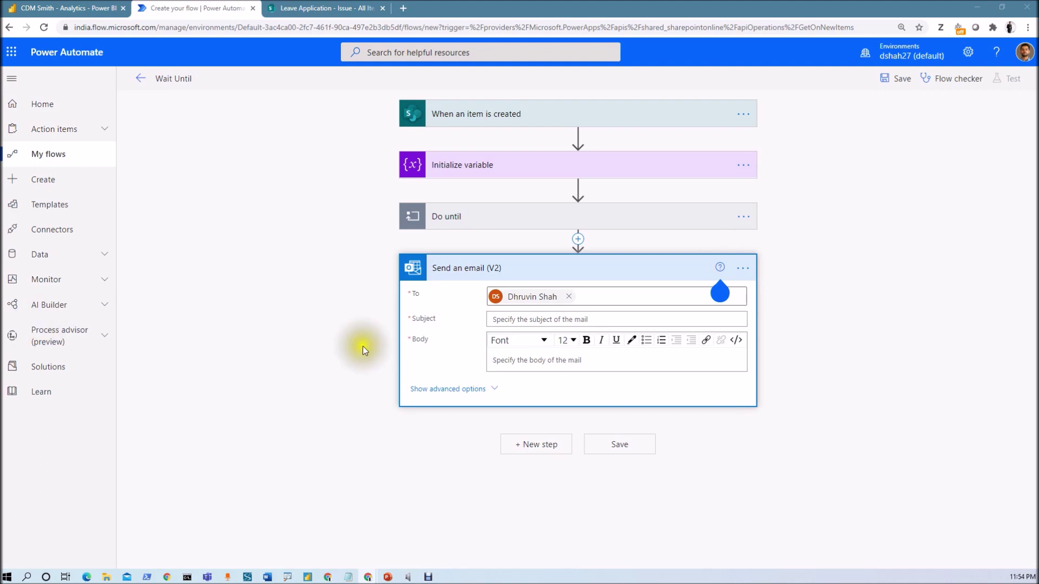
- Set the subject 'Status is Updated', body 'Status:' plus Status Value, and save the flow
left_click(544, 320)
type("Status is Updated")
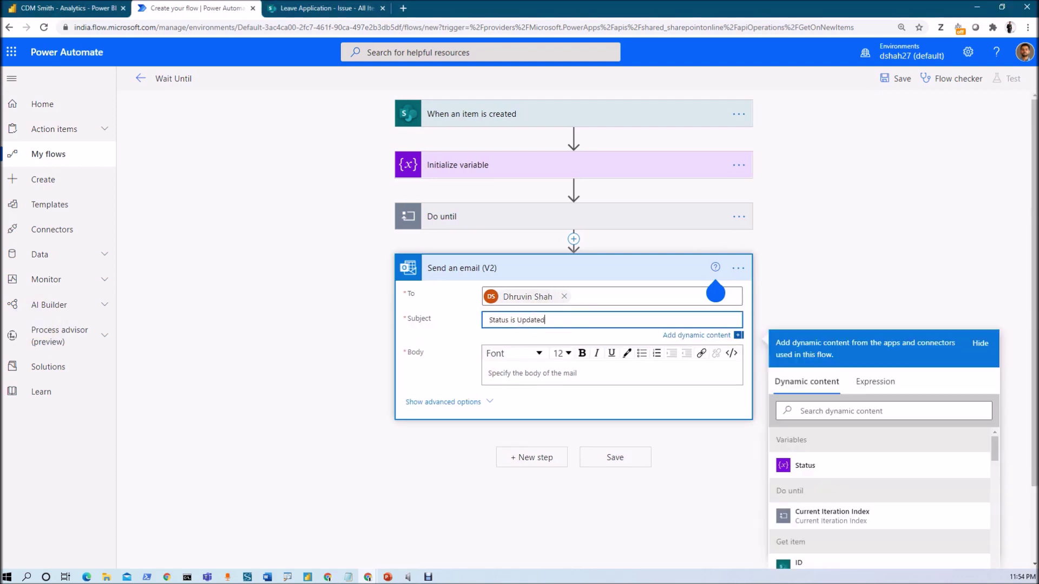
left_click(495, 369)
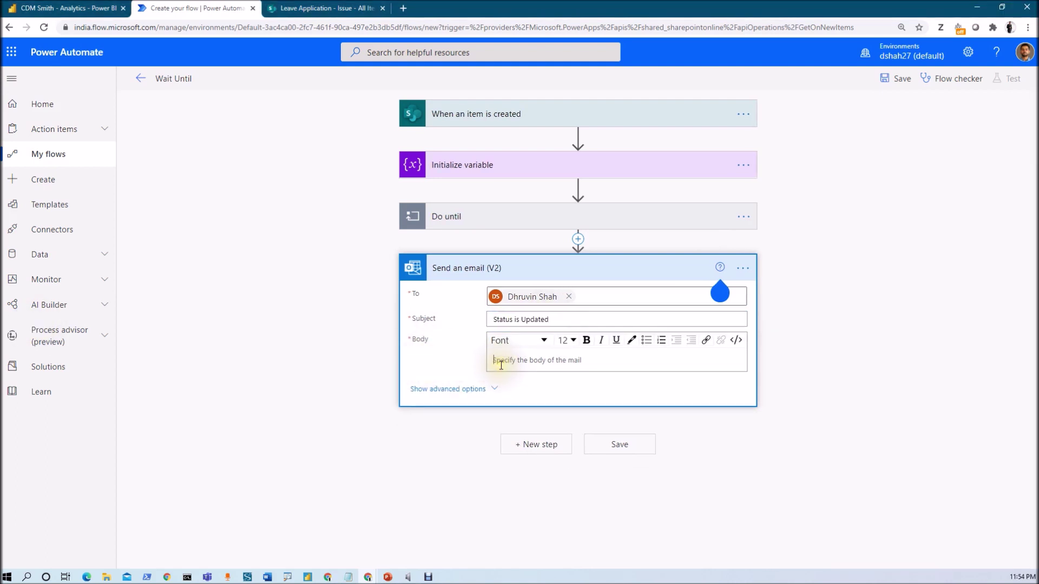
type("Status:")
left_click(815, 537)
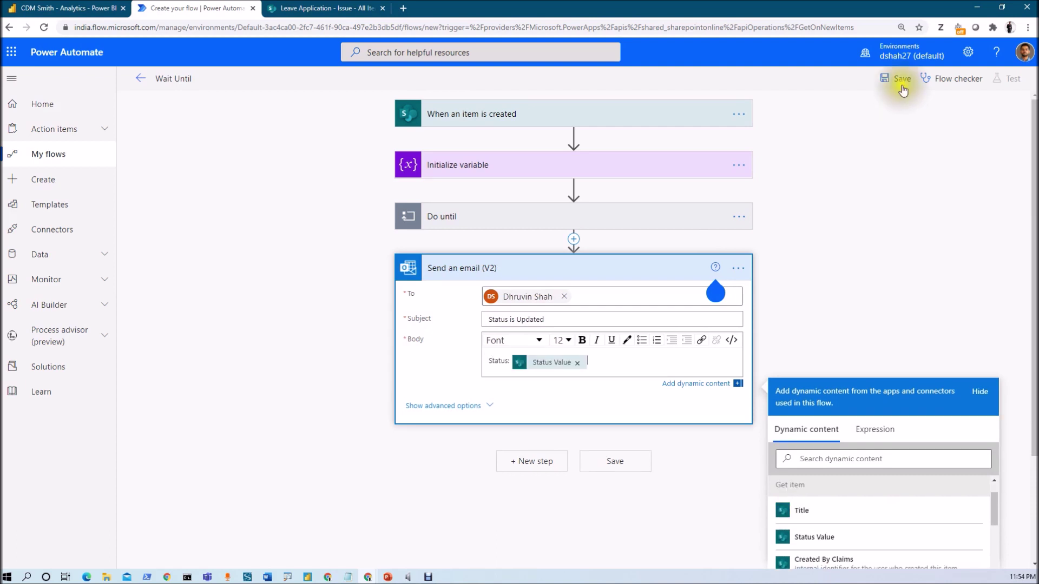
left_click(902, 86)
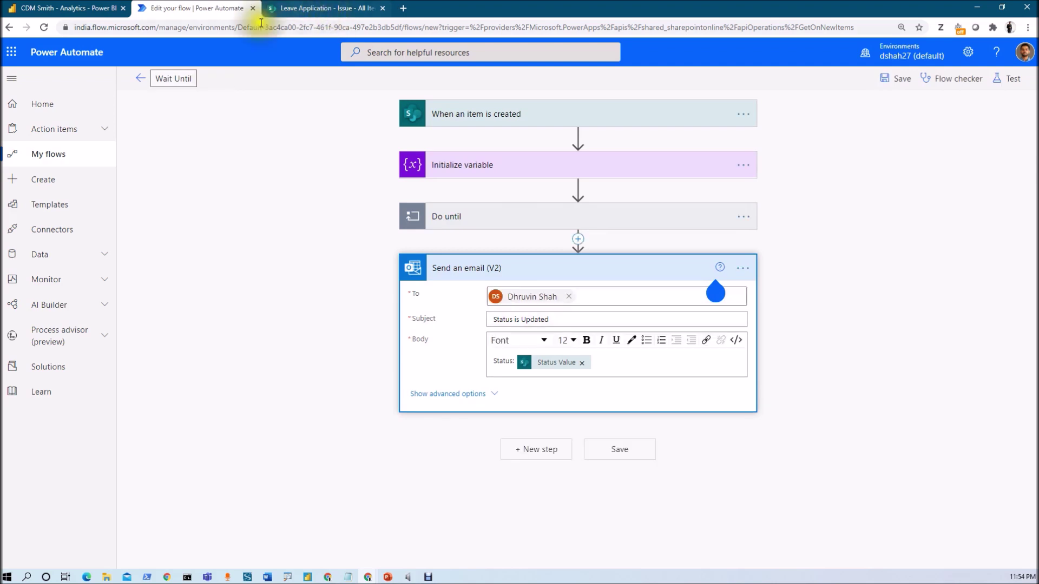
- Add a new Issue list item with only its Title filled in and Status left blank, and save it
left_click(314, 9)
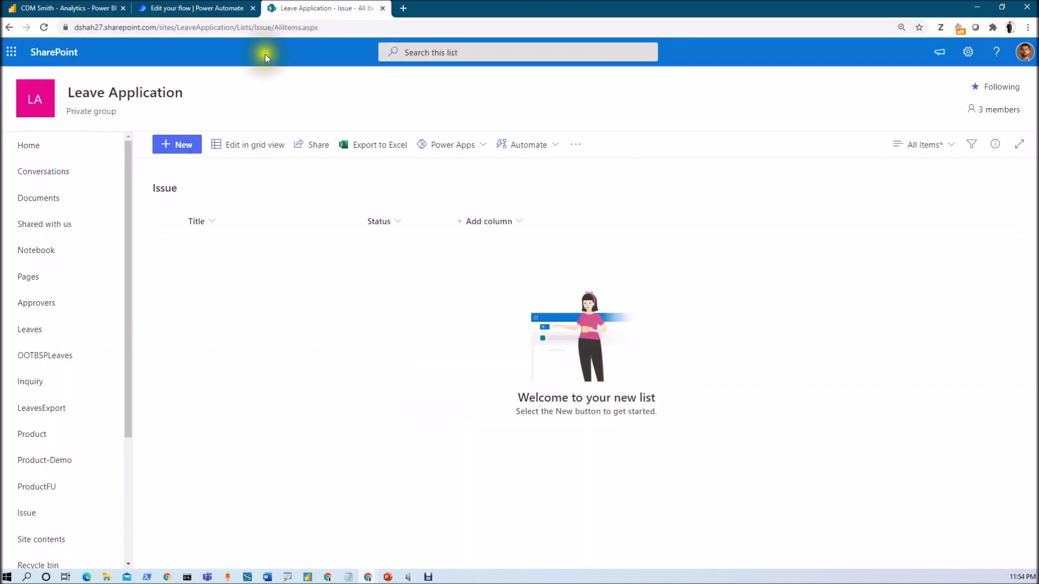
left_click(173, 156)
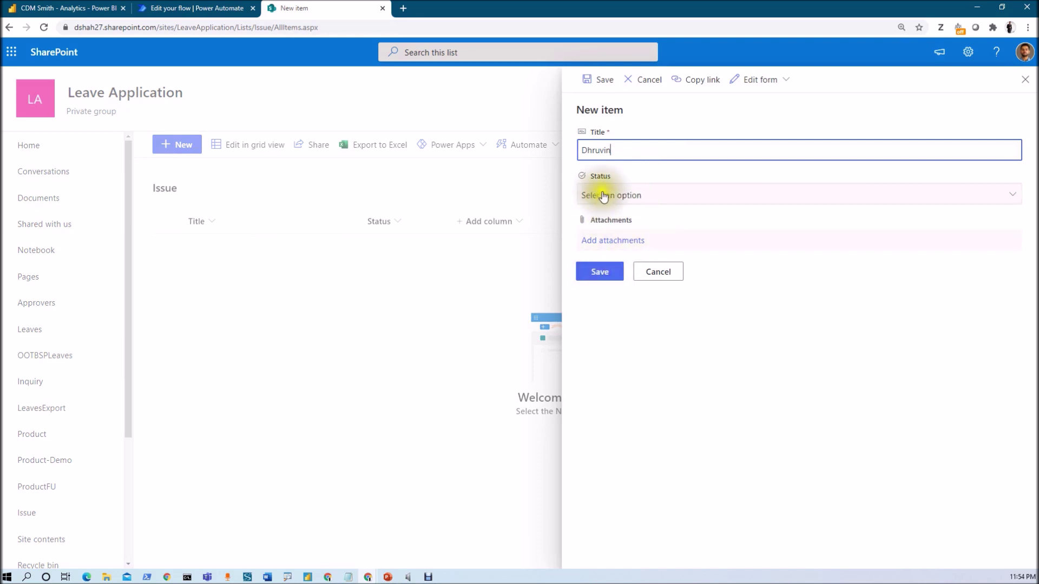
left_click(599, 271)
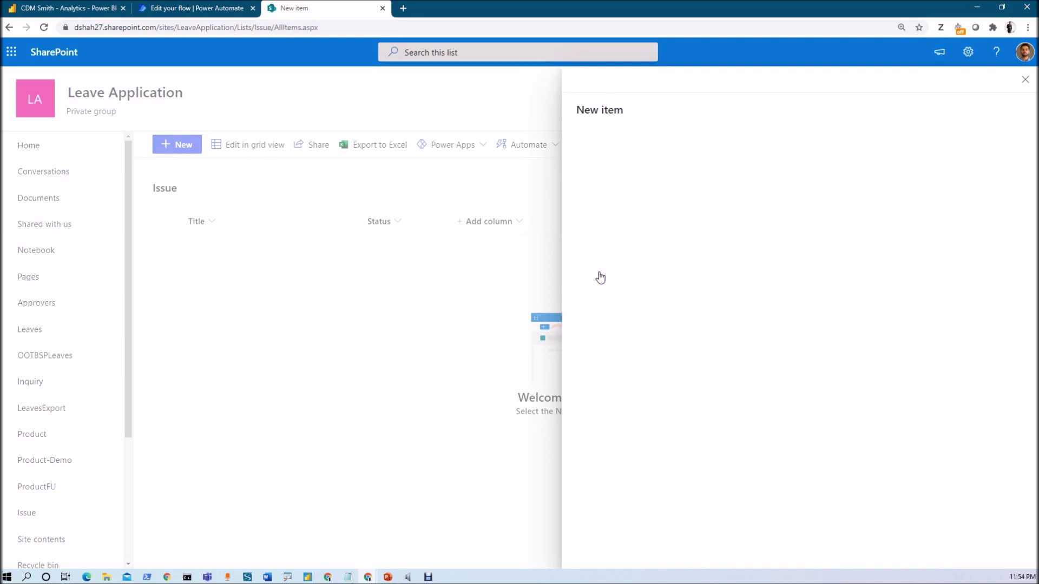
left_click(210, 10)
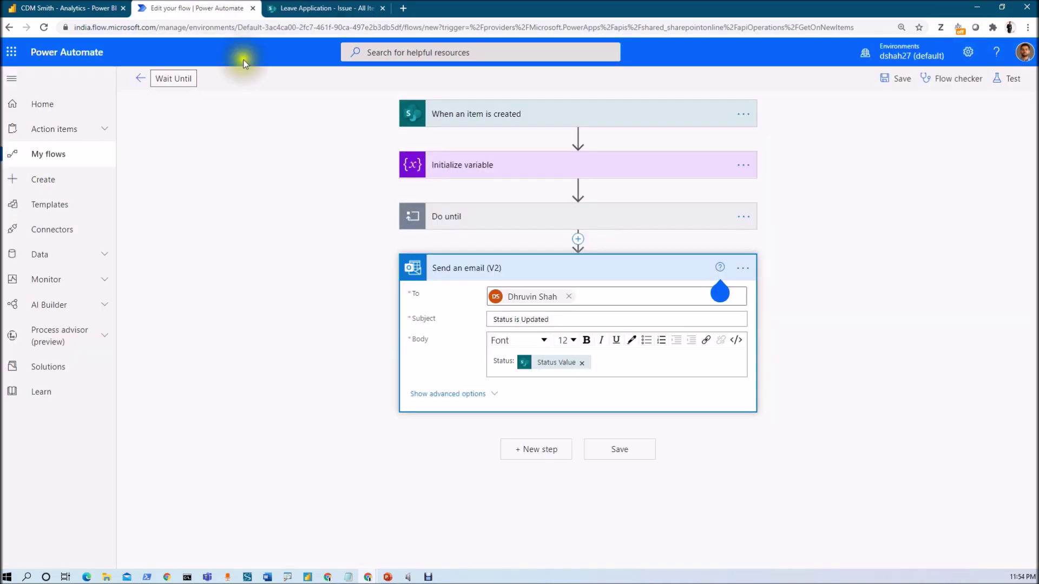
- Open the running Wait Until run and inspect the trigger, Initialize variable and Do until steps
left_click(140, 81)
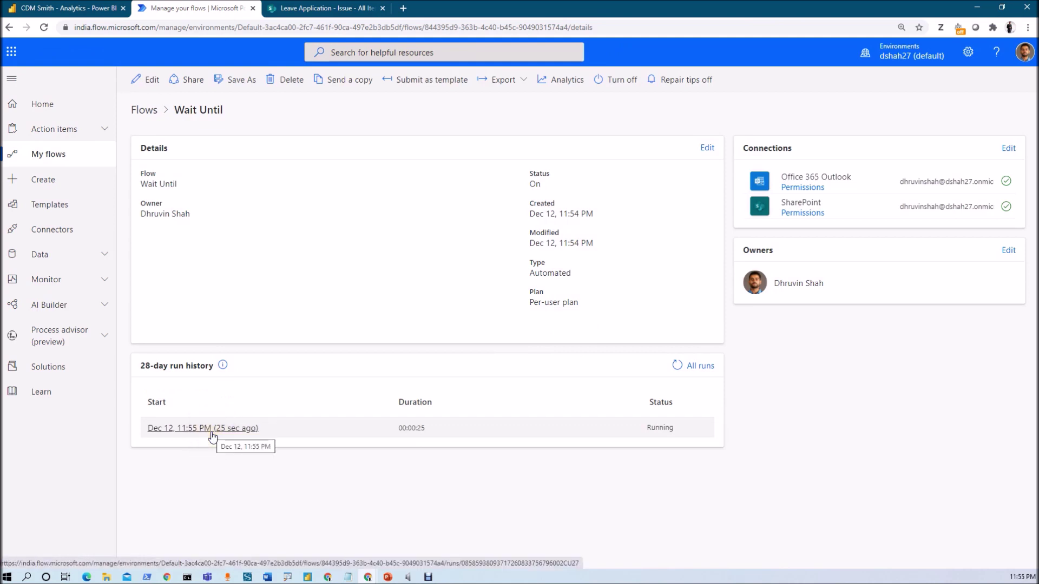
left_click(212, 433)
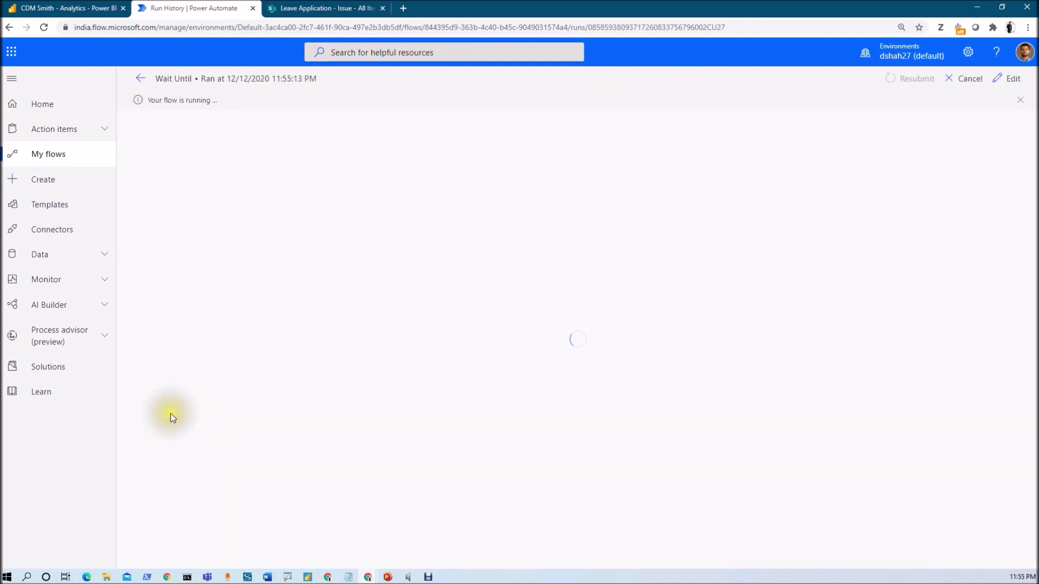
left_click(566, 145)
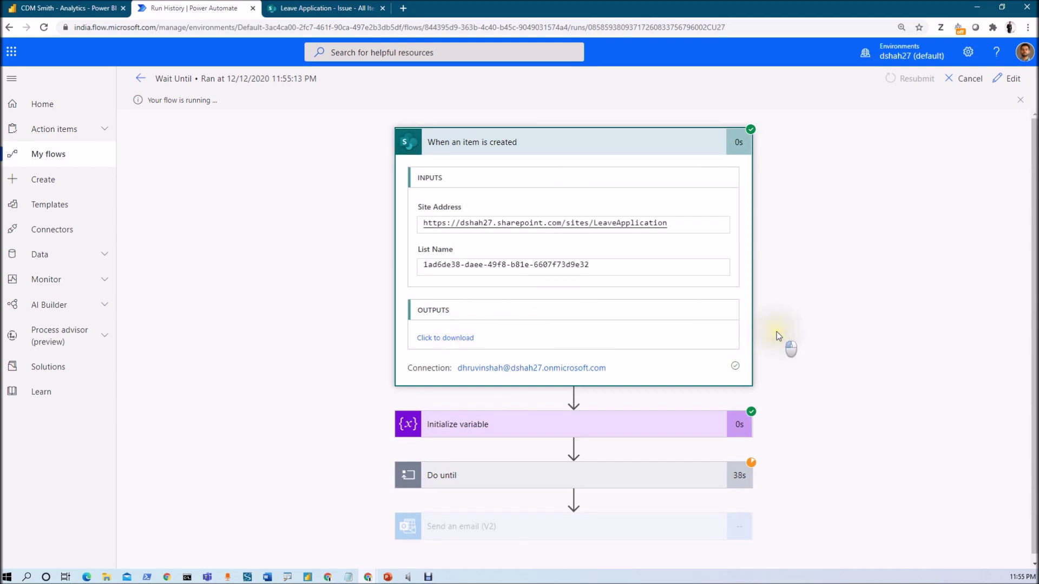
left_click(523, 434)
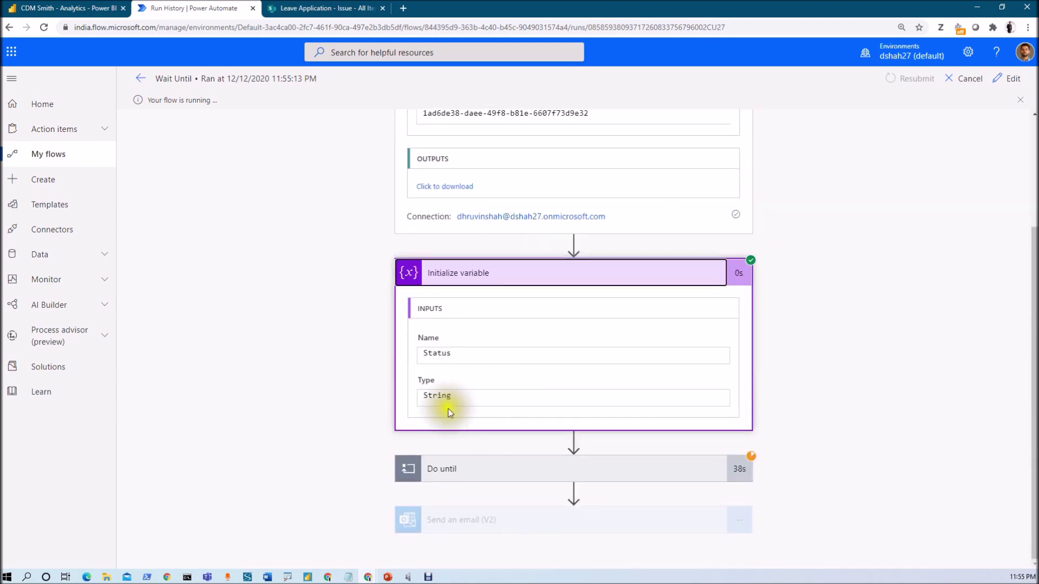
left_click(494, 469)
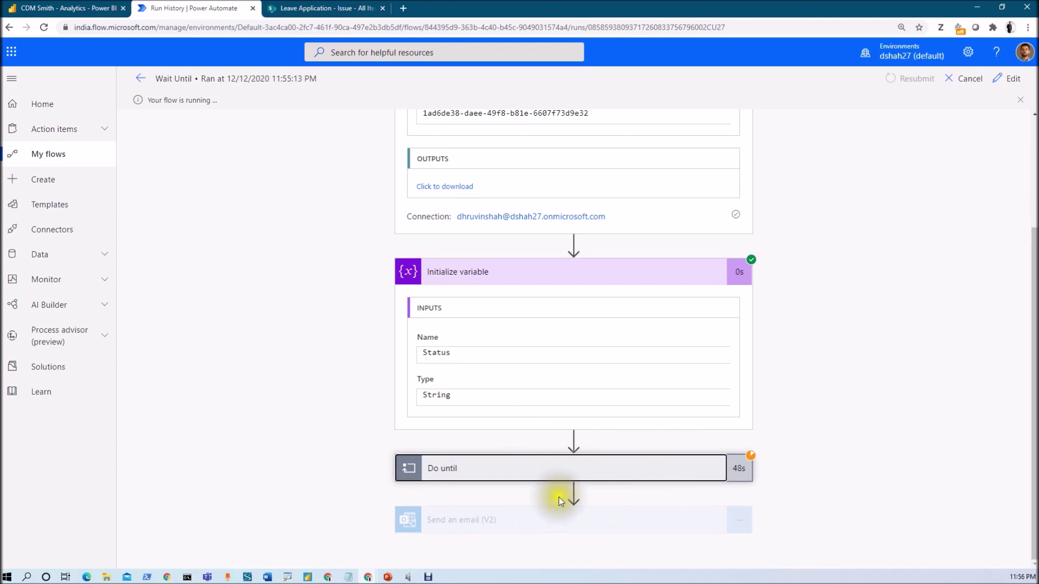
- Change the new Issue item's Status to Approved using grid view editing
left_click(336, 8)
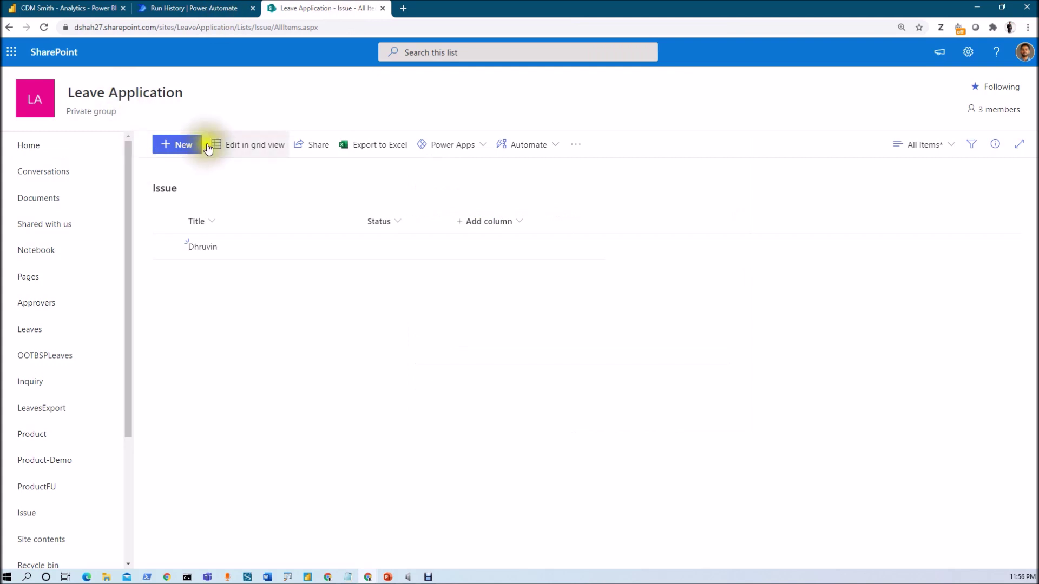
left_click(247, 144)
left_click(285, 252)
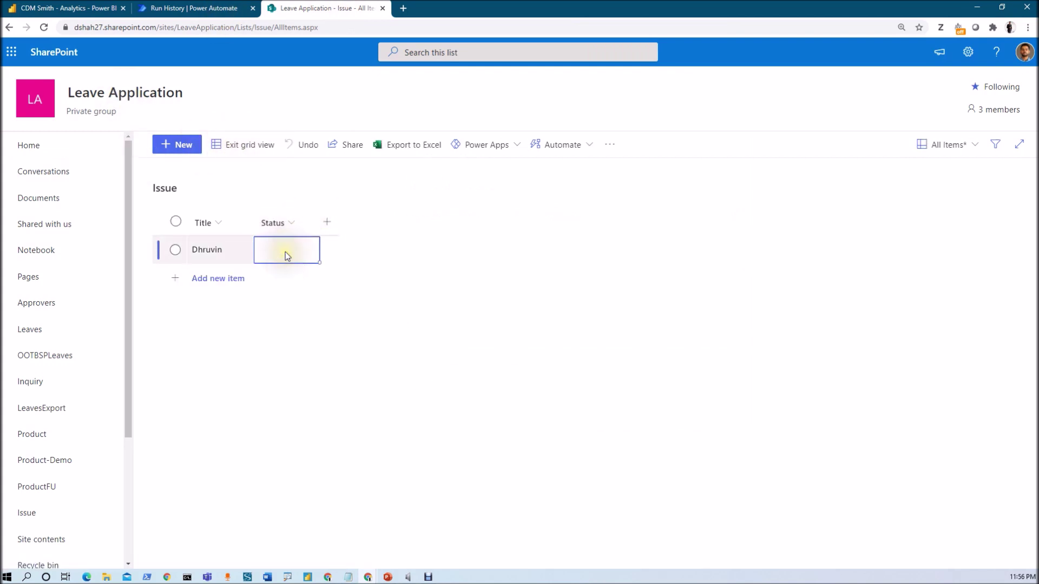
left_click(307, 251)
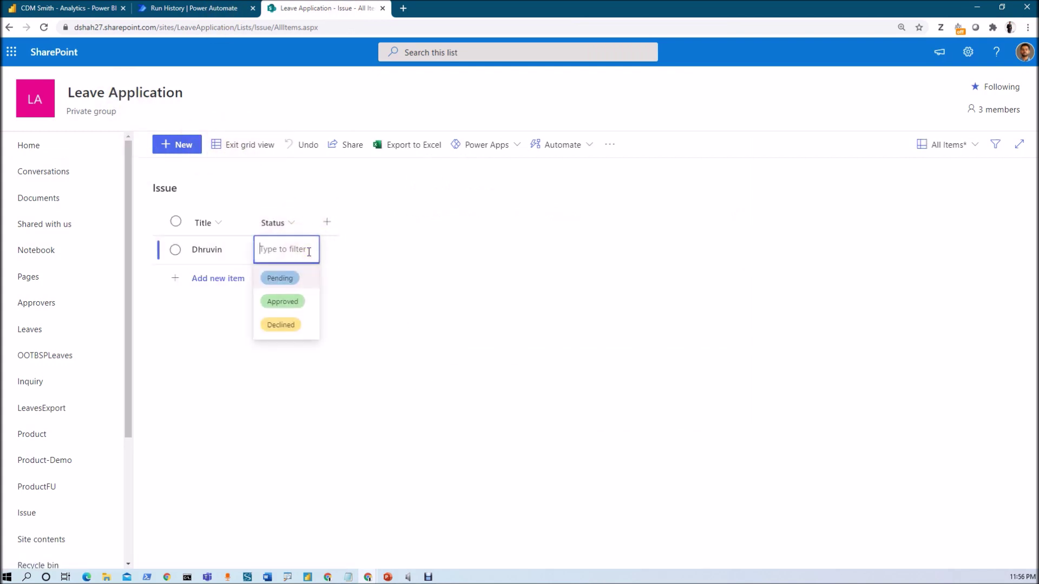
left_click(295, 301)
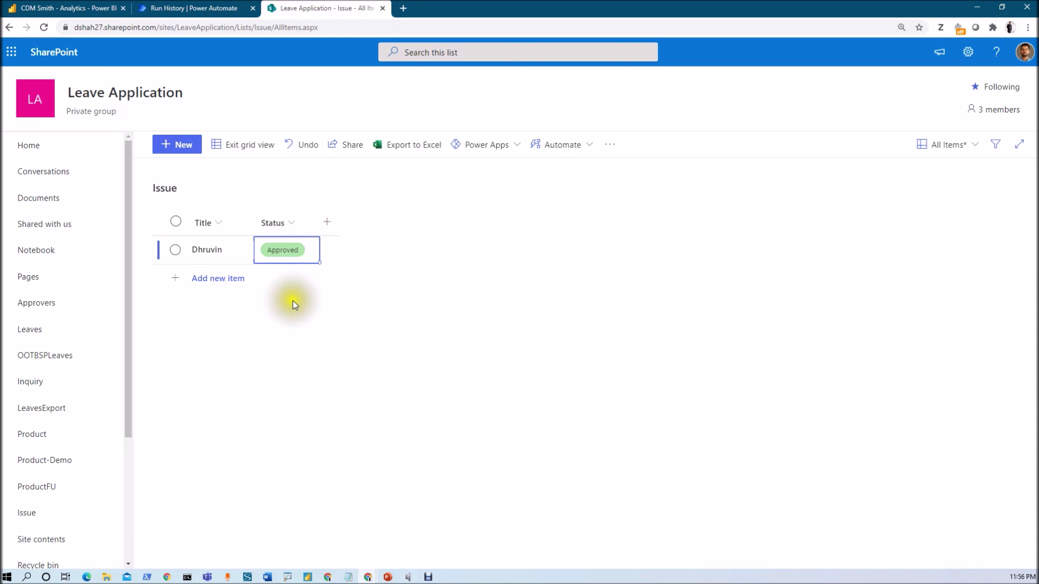
left_click(240, 153)
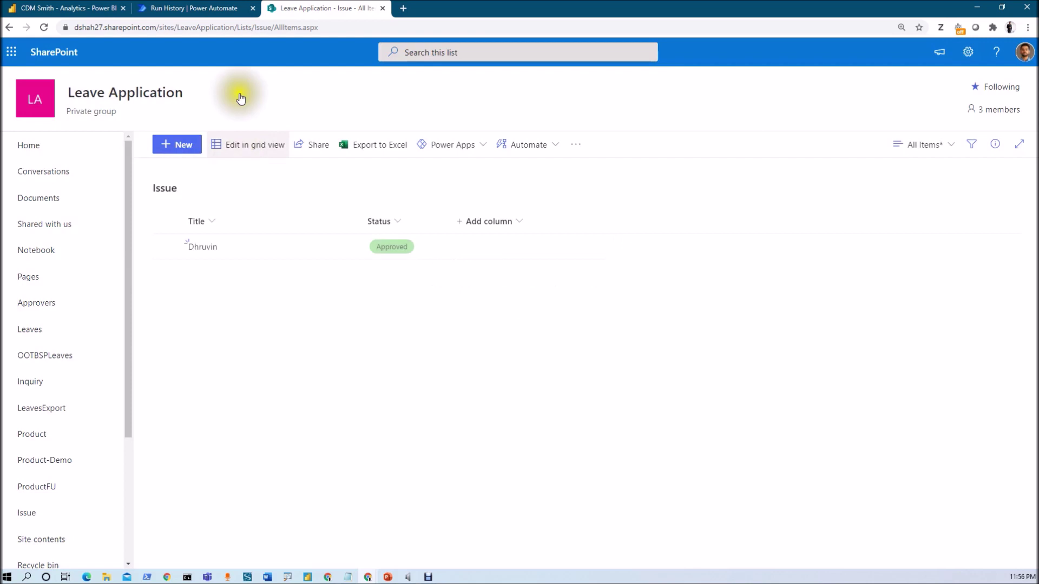
left_click(211, 8)
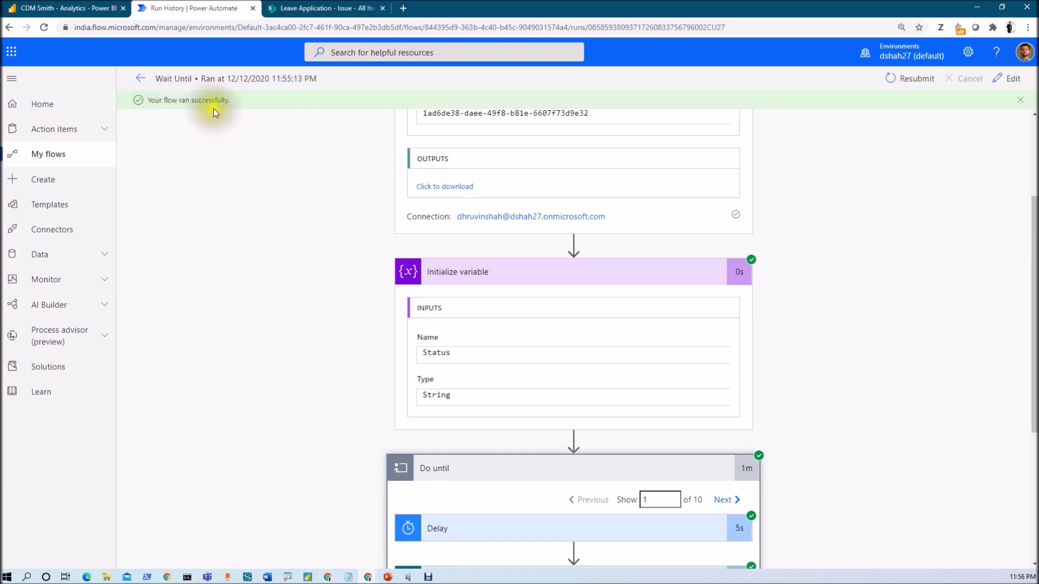
- Page through the Do until loop iterations, jumping to iteration 3
scroll(291, 258, "down", 5)
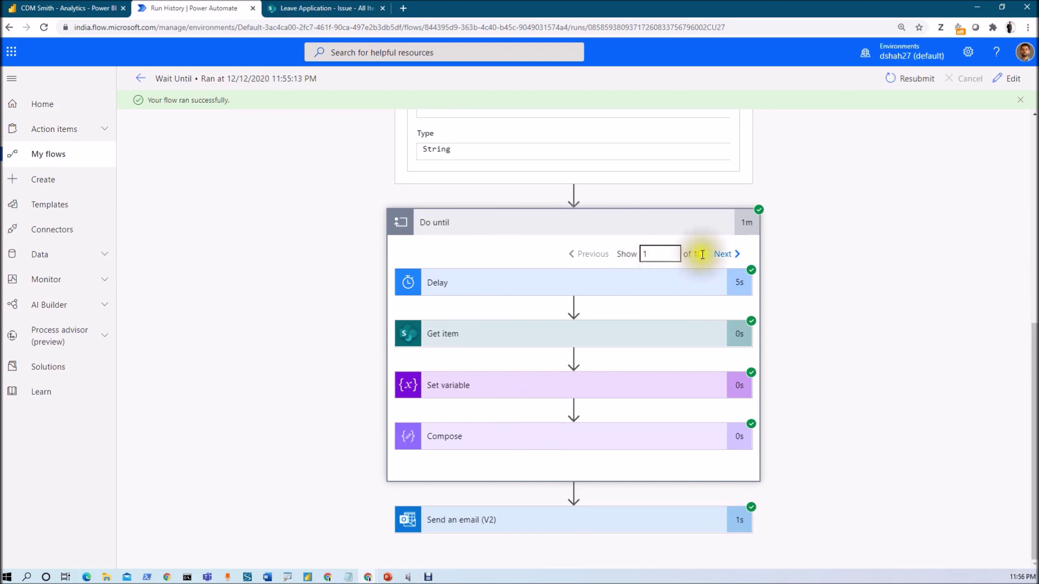
left_click(732, 259)
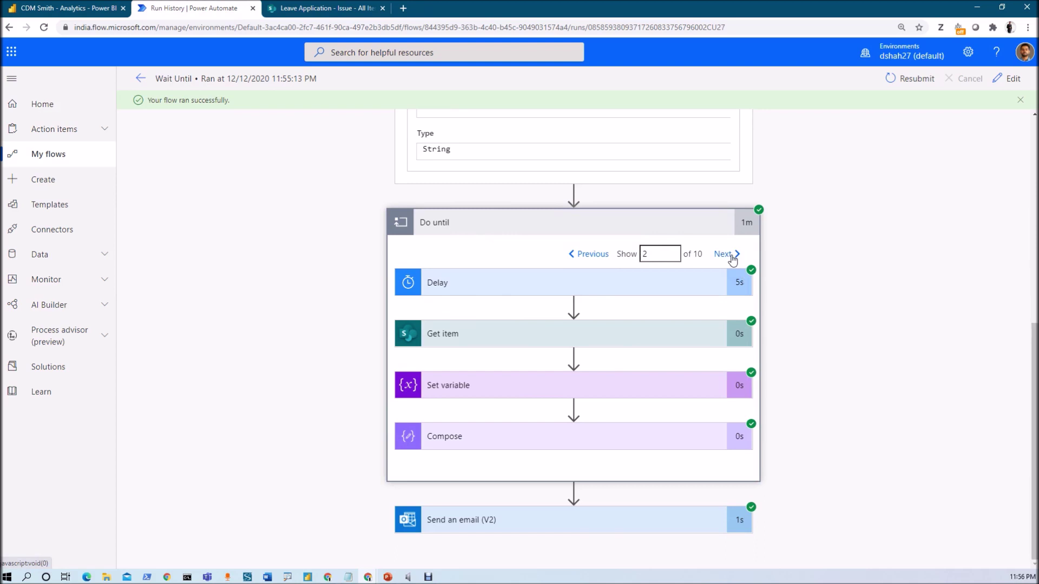
double_click(657, 254)
type("3")
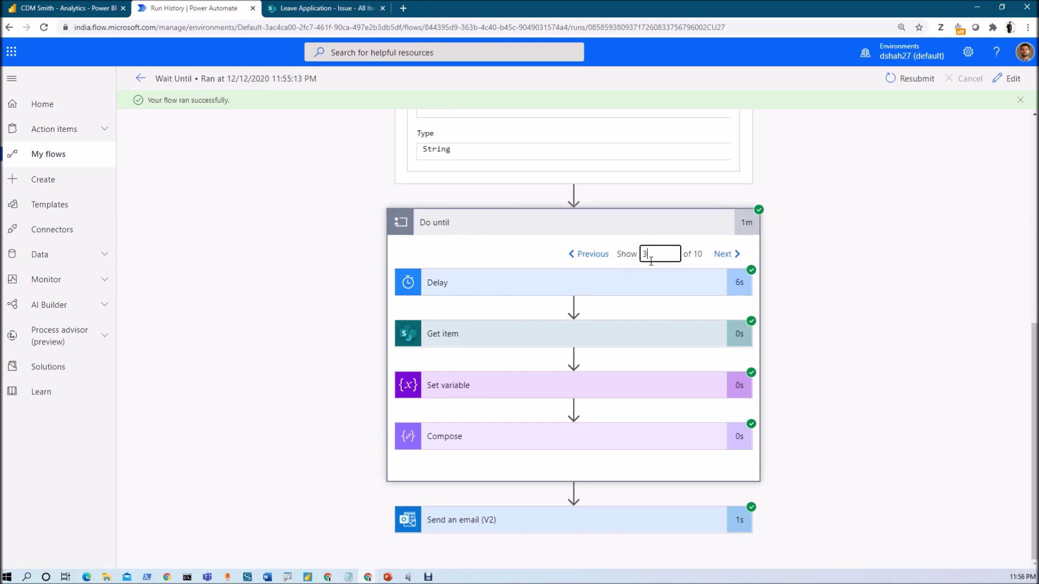
left_click(671, 261)
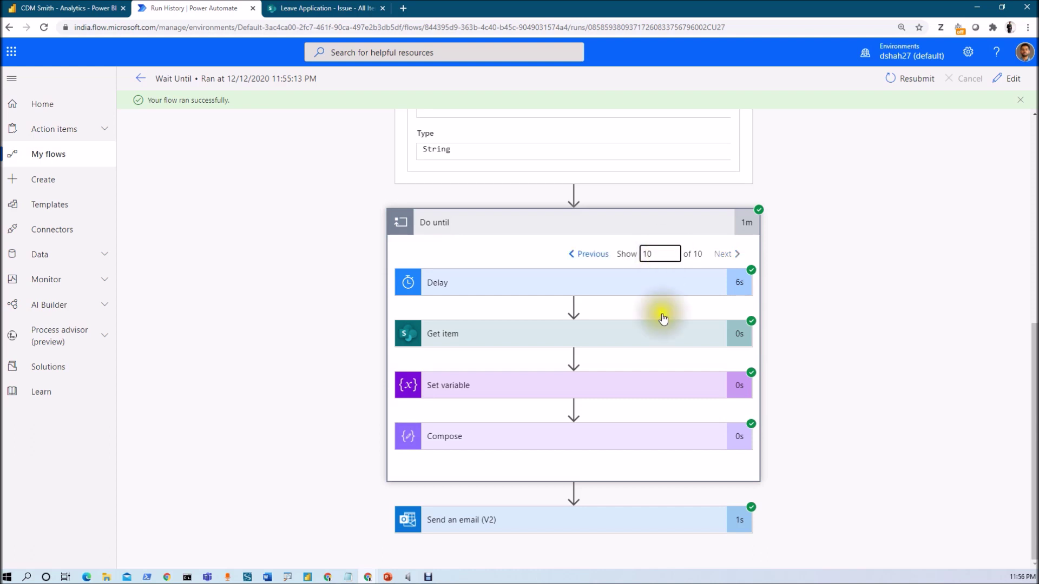
- Check the Compose output at iteration 9 and the Send an email (V2) inputs showing 'Status: Approved'
left_click(581, 434)
scroll(579, 434, "down", 4)
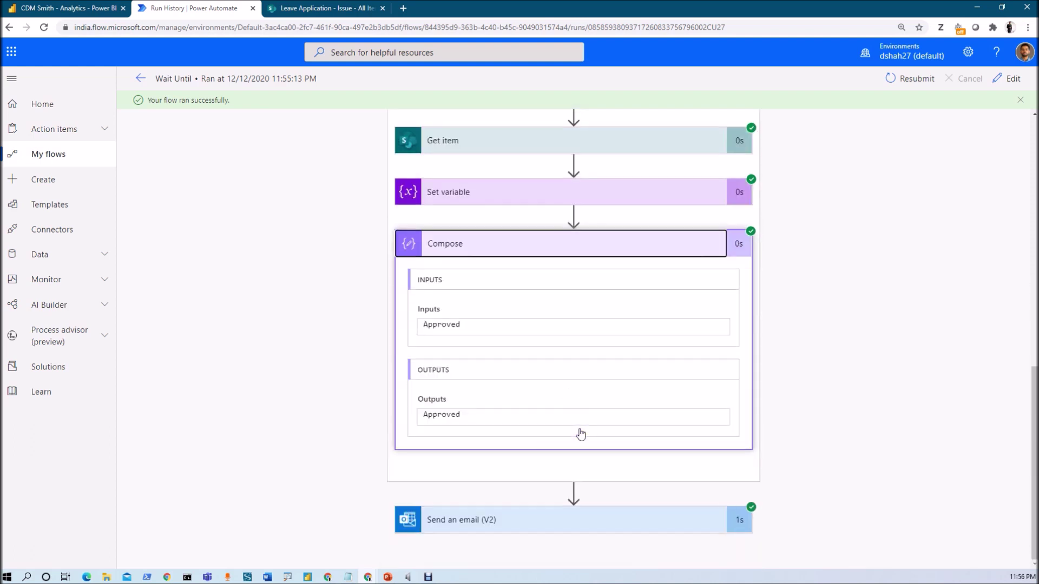
scroll(611, 193, "up", 5)
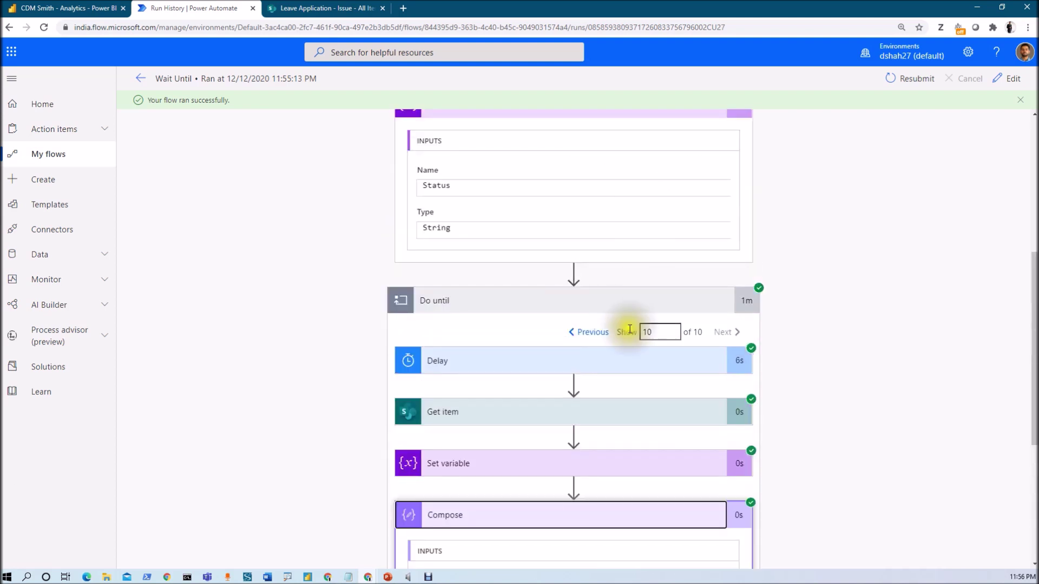
left_click(588, 332)
scroll(590, 333, "down", 3)
scroll(590, 336, "down", 2)
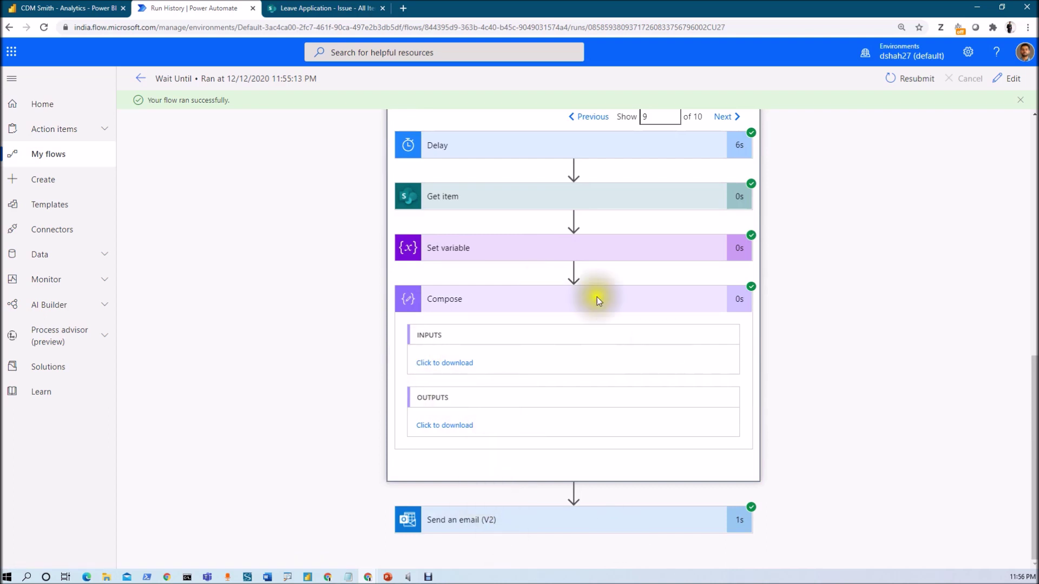
left_click(551, 521)
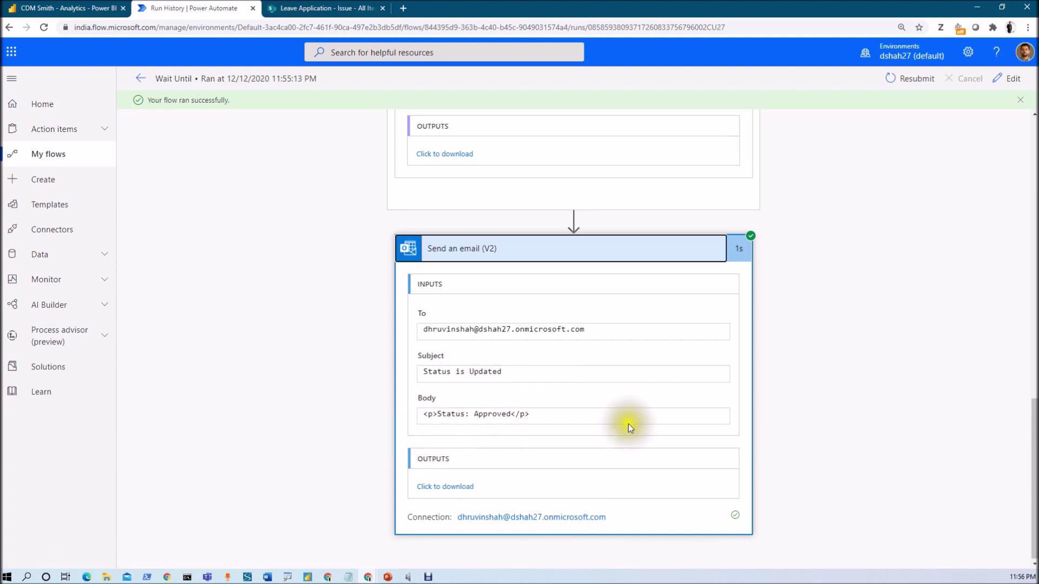
left_click(403, 8)
- Load the Gmail mailbox from the address bar suggestion, ending on the YouTube channel page
type("ou")
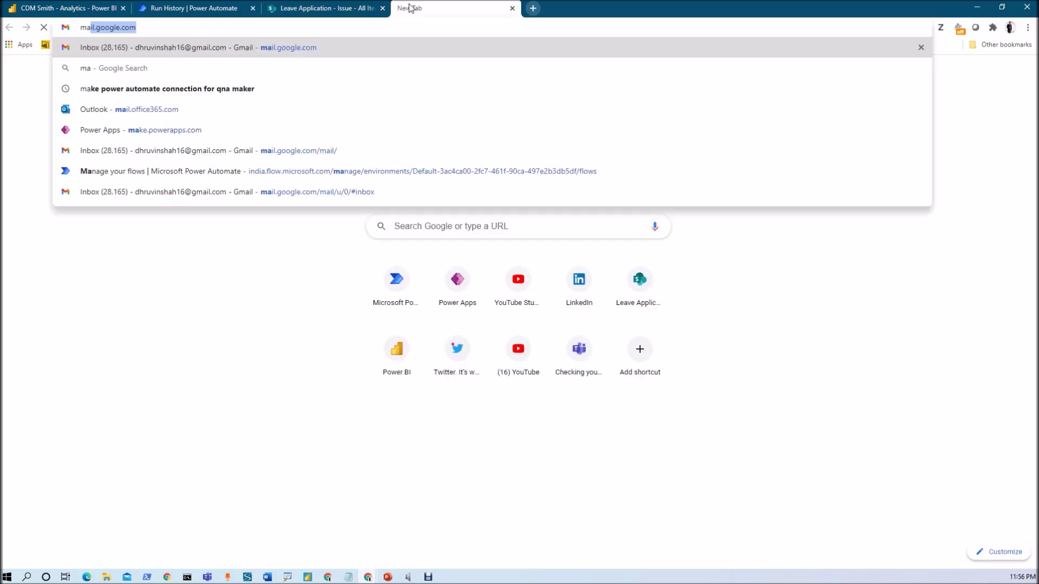
key("Return")
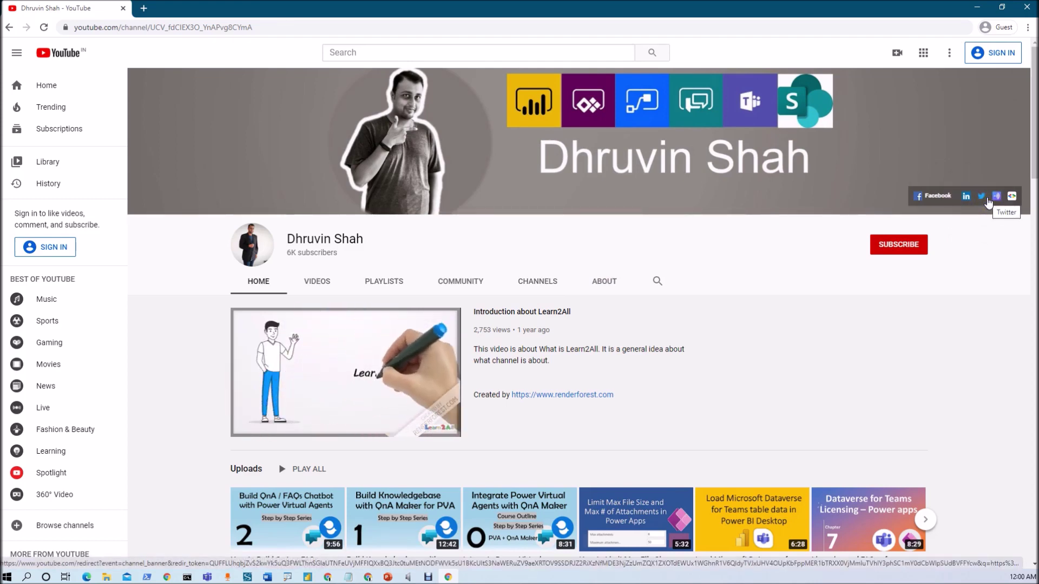
left_click(1008, 202)
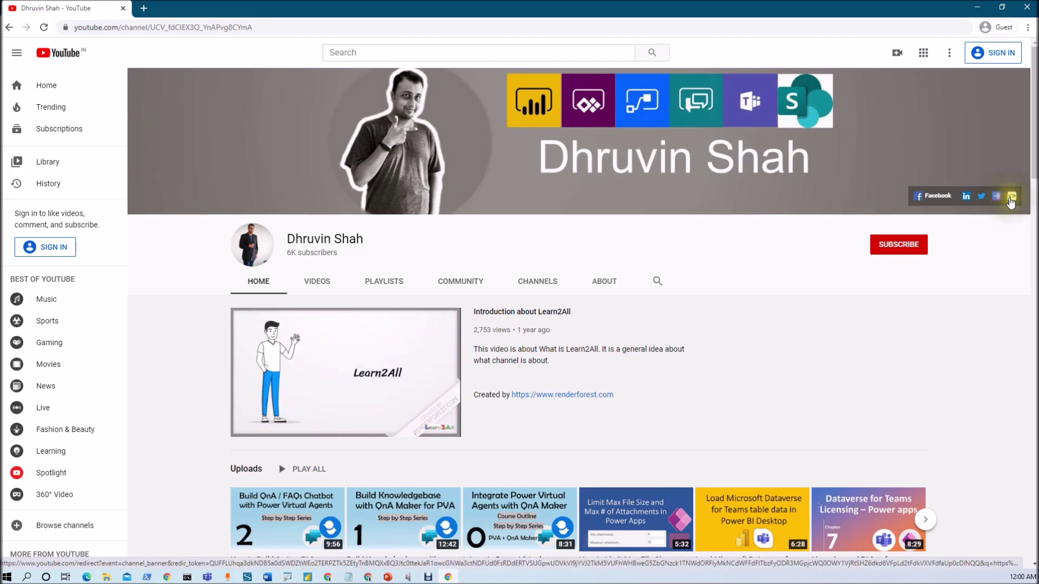
- Open the Learn2ALL updates Google Form and The Power Platform Show podcast from the channel banner links
left_click(1014, 203)
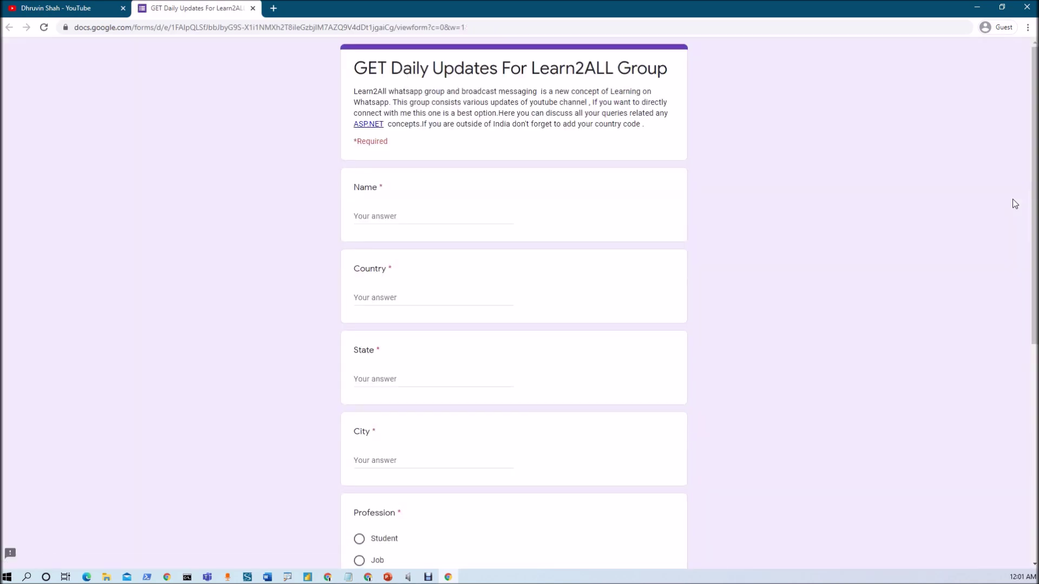
left_click(76, 8)
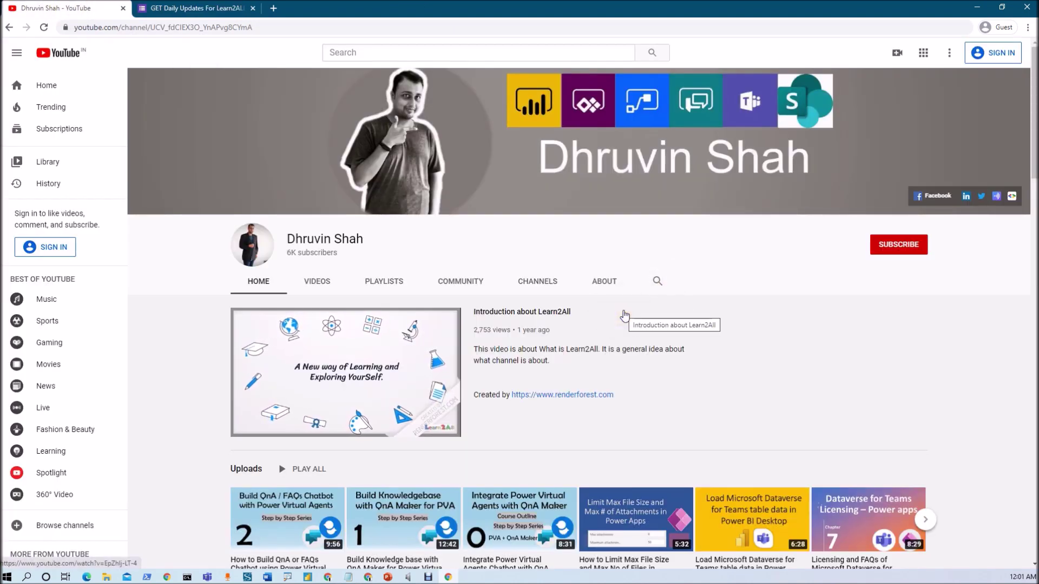
left_click(998, 199)
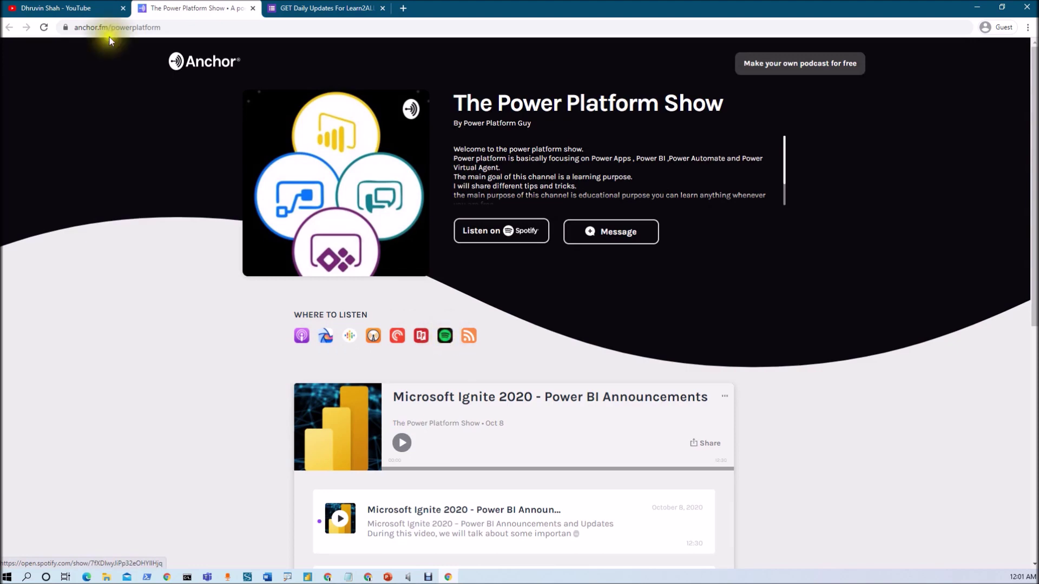
left_click(105, 16)
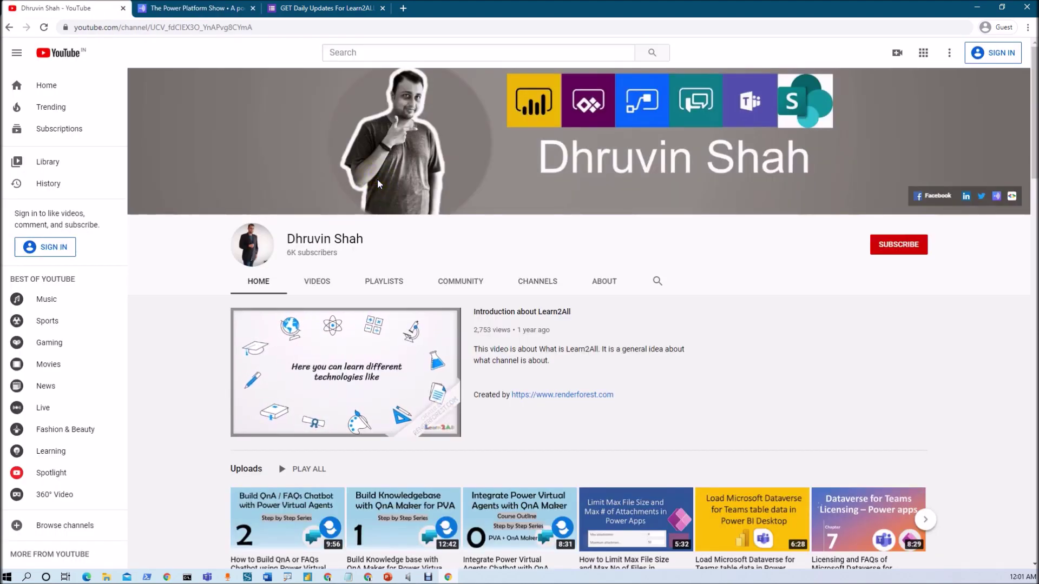